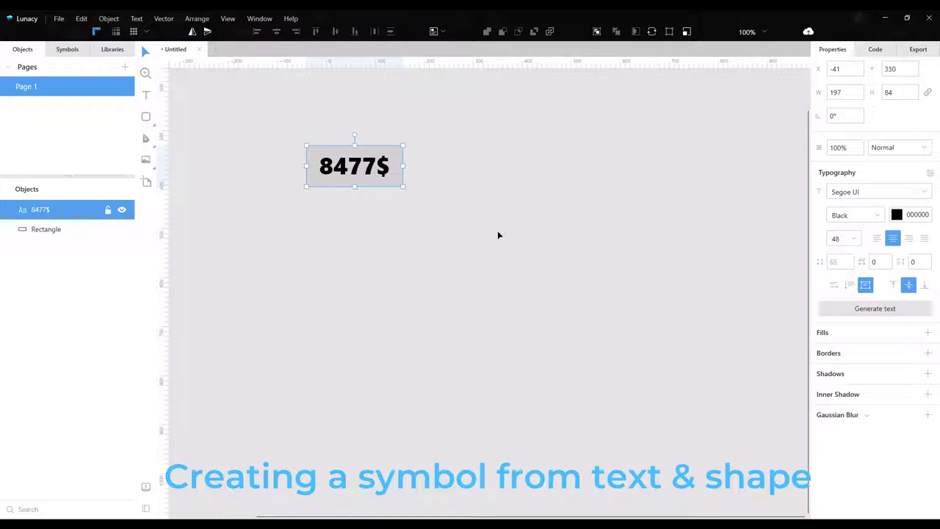
Create a symbol named Price from the 8477$ text and its background rectangle.
left_click(497, 235)
left_click_drag(220, 91, 645, 330)
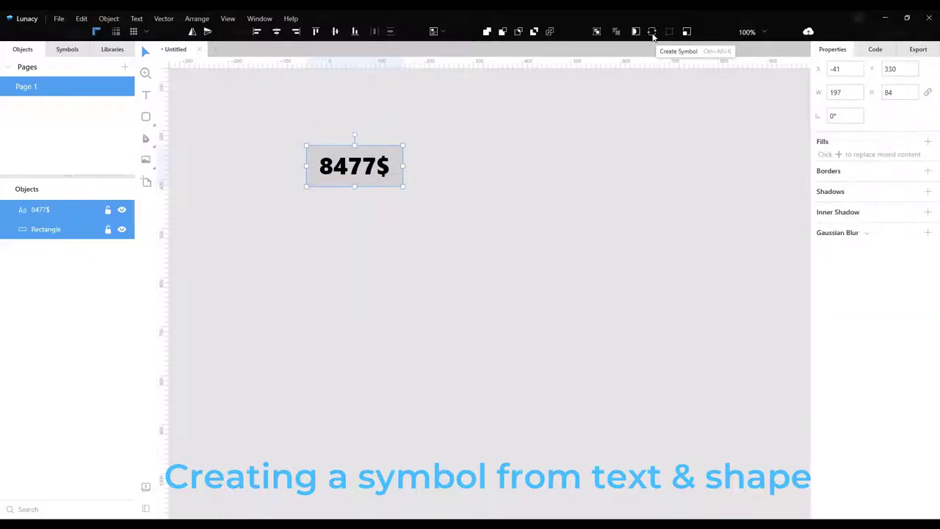
left_click(651, 32)
type("P")
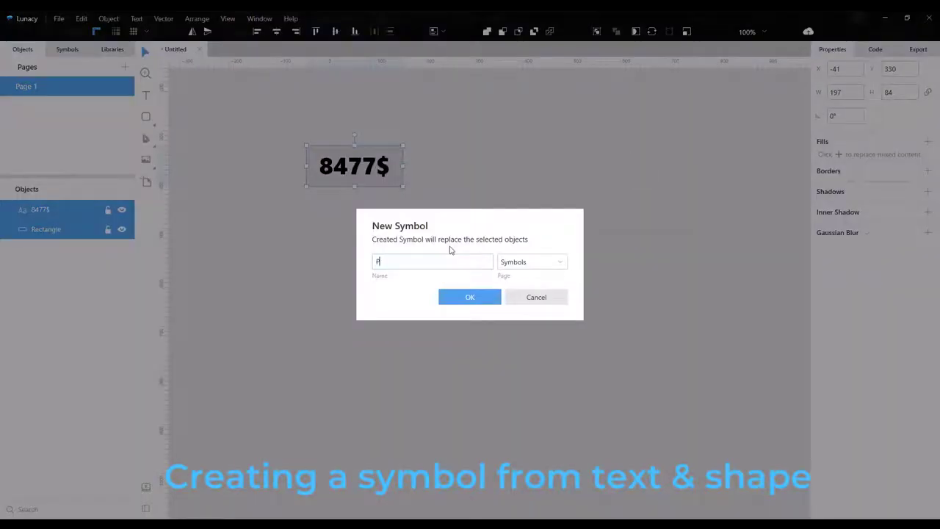
type("rice")
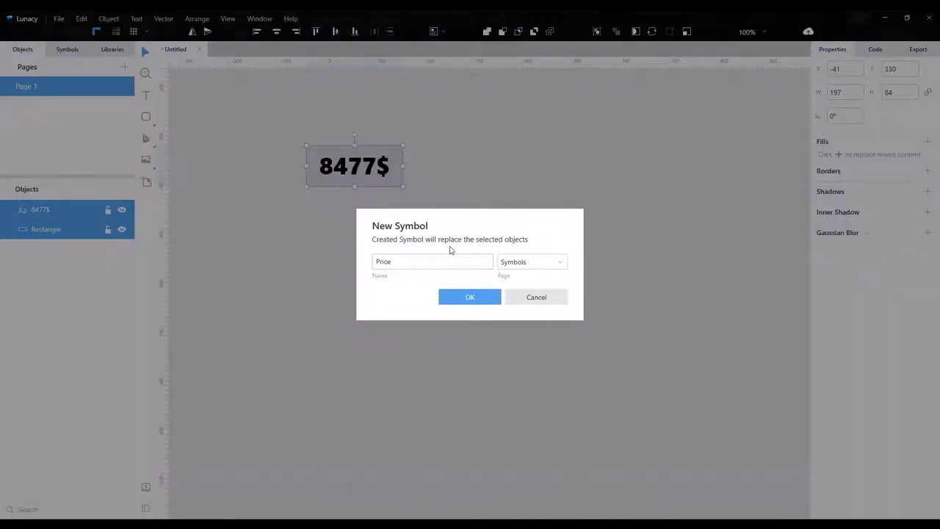
key("Return")
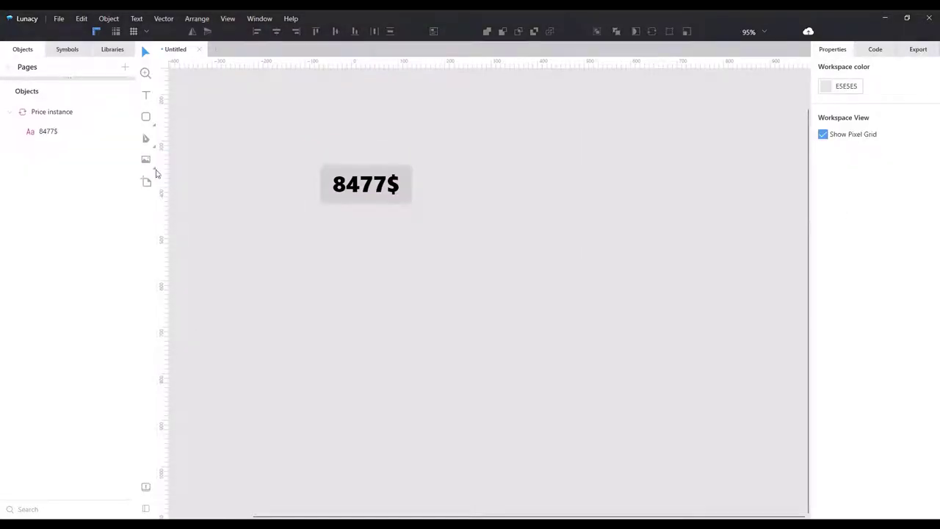
Draw a rectangle about 397 by 426 beside the price tag and fill it with the Bitcoin coin from the masked photos library.
left_click(145, 116)
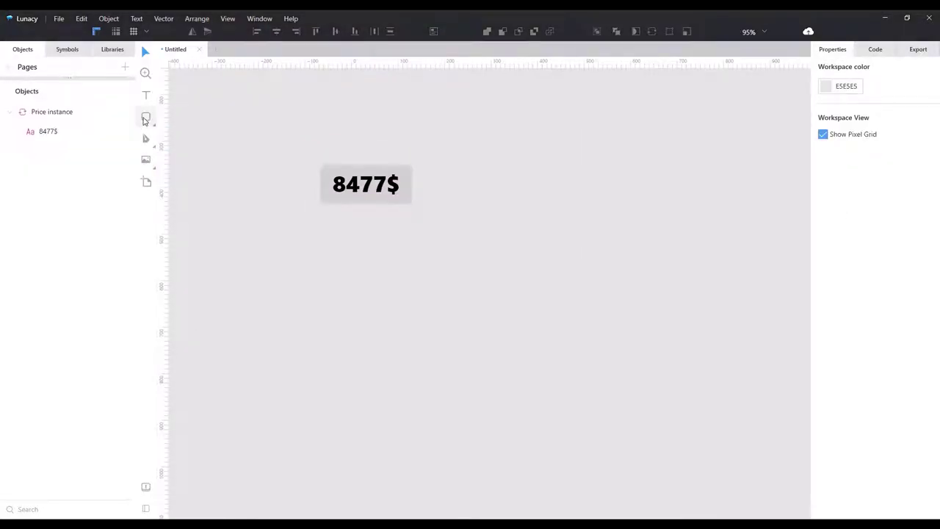
left_click_drag(514, 151, 702, 353)
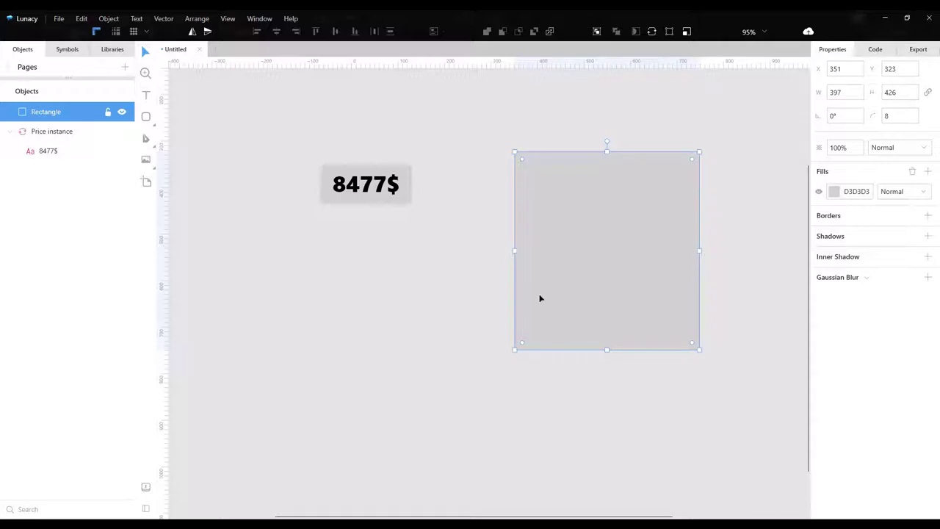
left_click(105, 47)
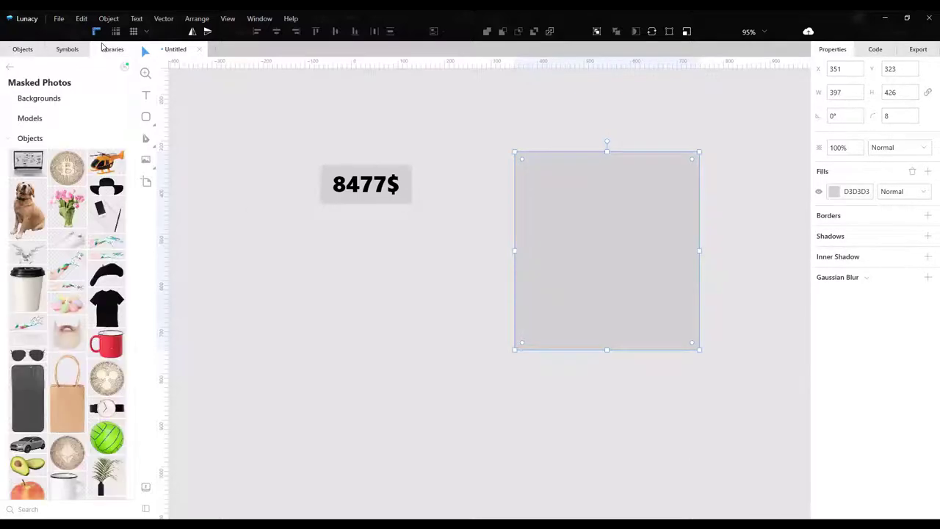
scroll(110, 220, "down", 5)
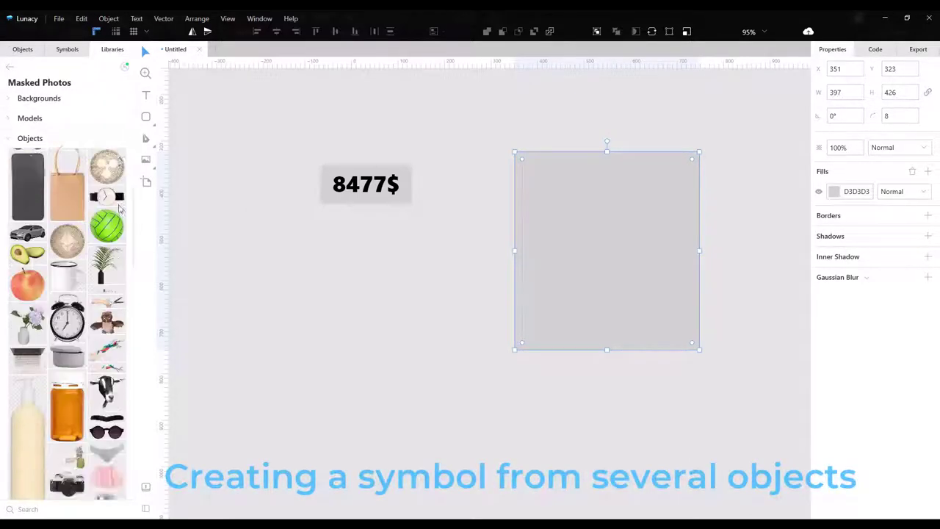
scroll(118, 209, "up", 3)
scroll(118, 209, "up", 3)
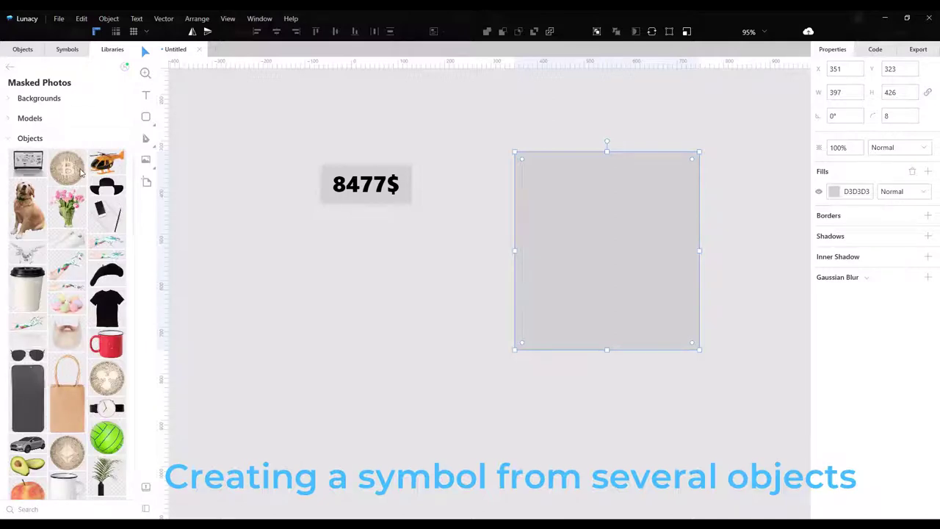
left_click_drag(77, 172, 646, 252)
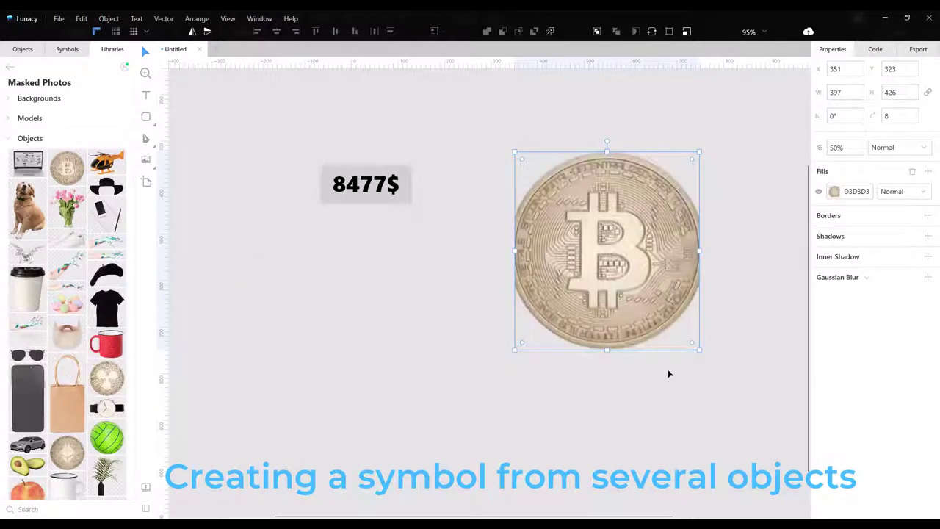
Set the coin image fill to Fit and move the rectangle up to about X 349, Y 210.
left_click(834, 191)
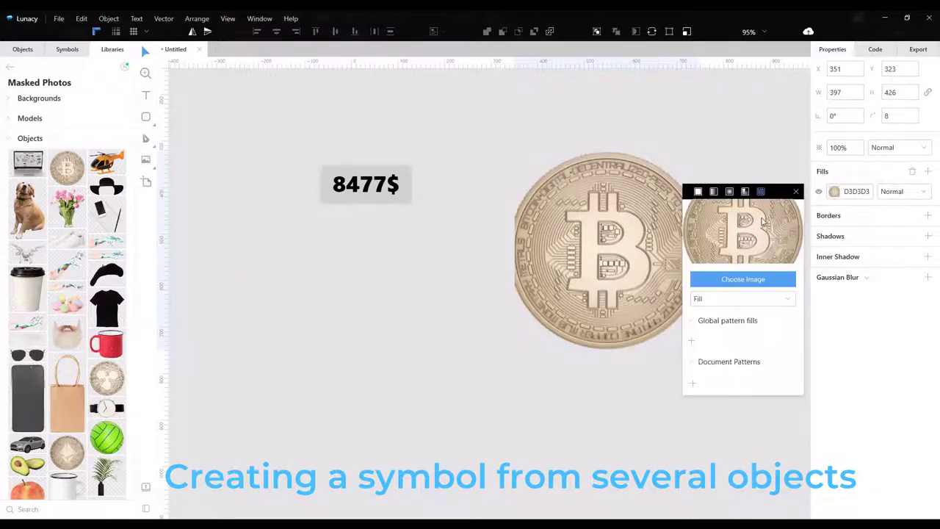
left_click(767, 298)
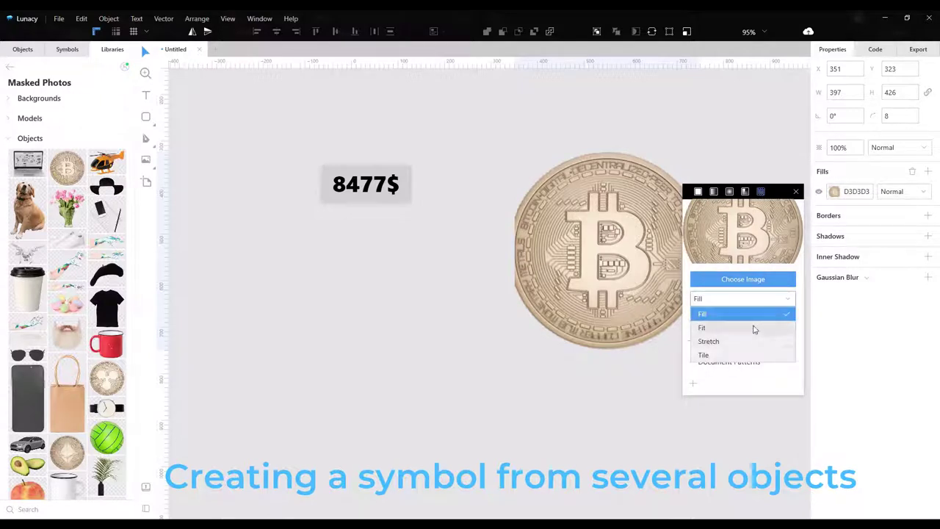
left_click(754, 329)
left_click(642, 377)
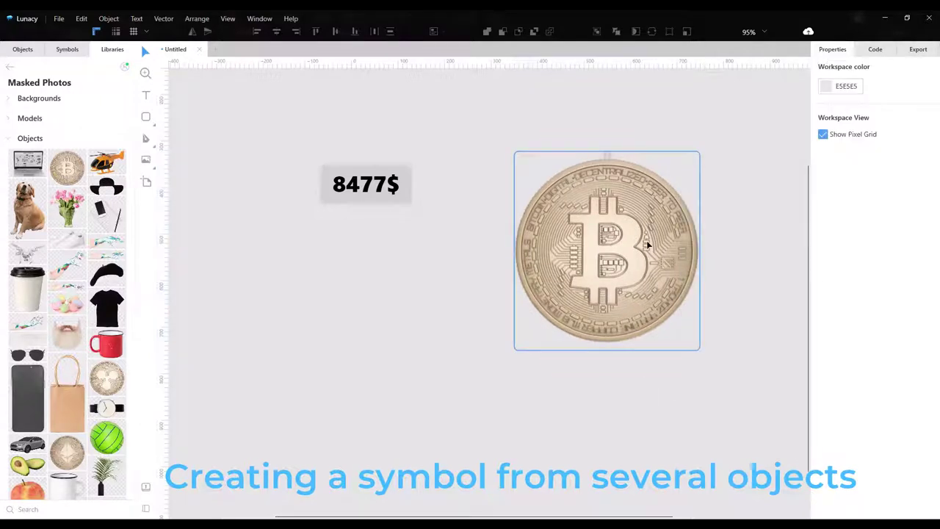
left_click_drag(646, 245, 645, 182)
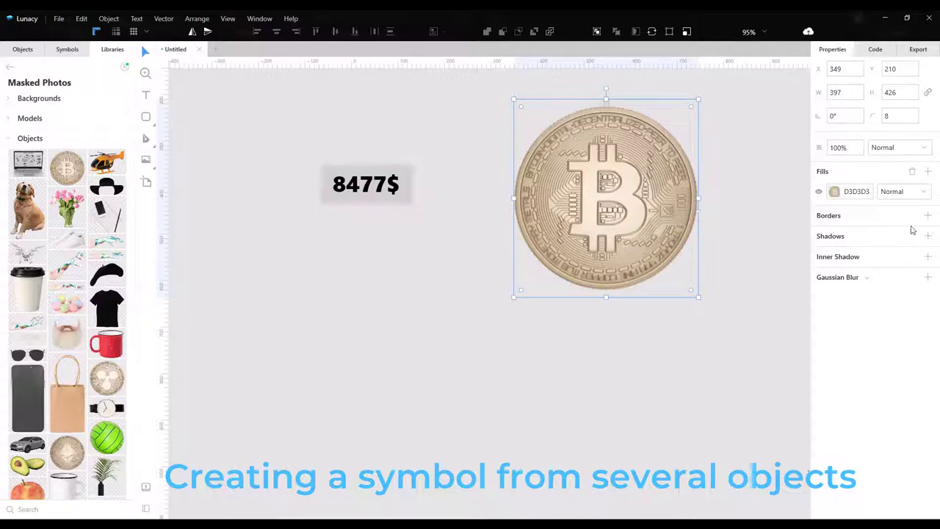
Add a second fill to the coin rectangle, place it beneath the image fill, and color it blue 59ADFF.
left_click(928, 171)
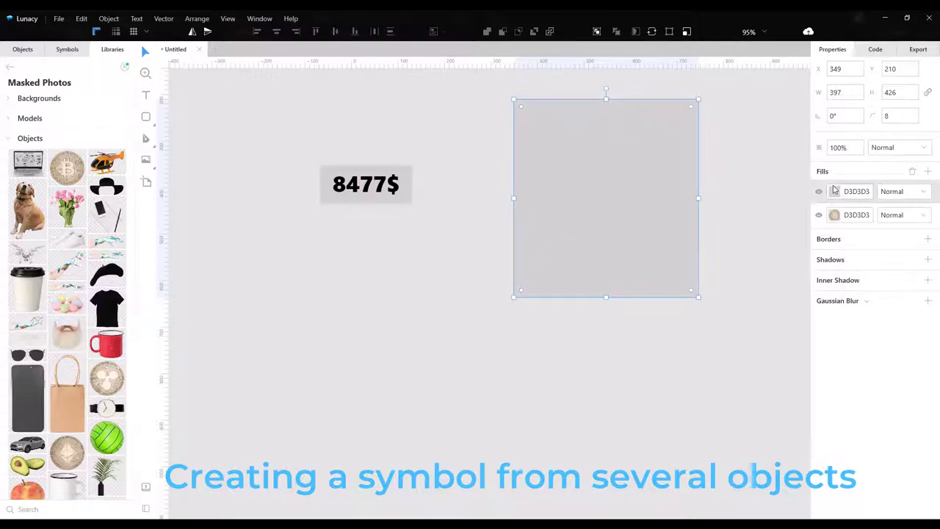
left_click(834, 188)
left_click_drag(834, 188, 827, 229)
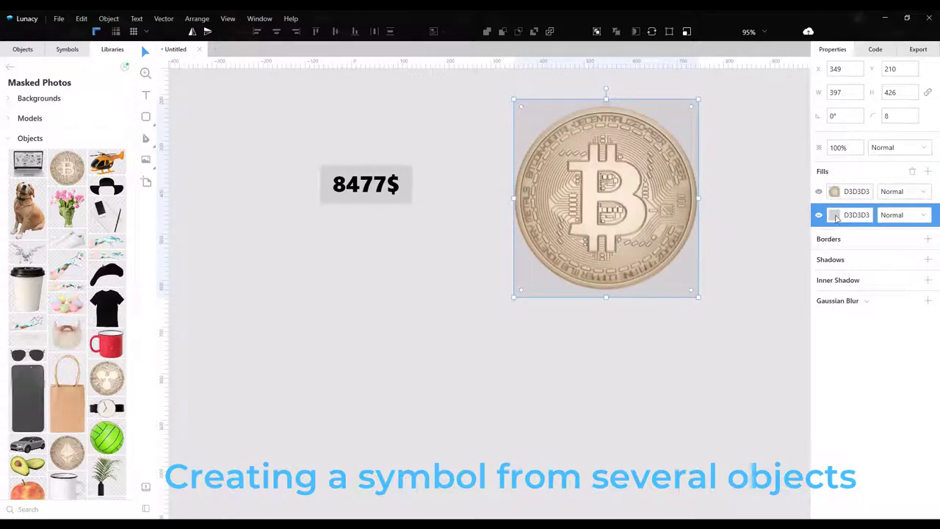
left_click(835, 216)
left_click(785, 386)
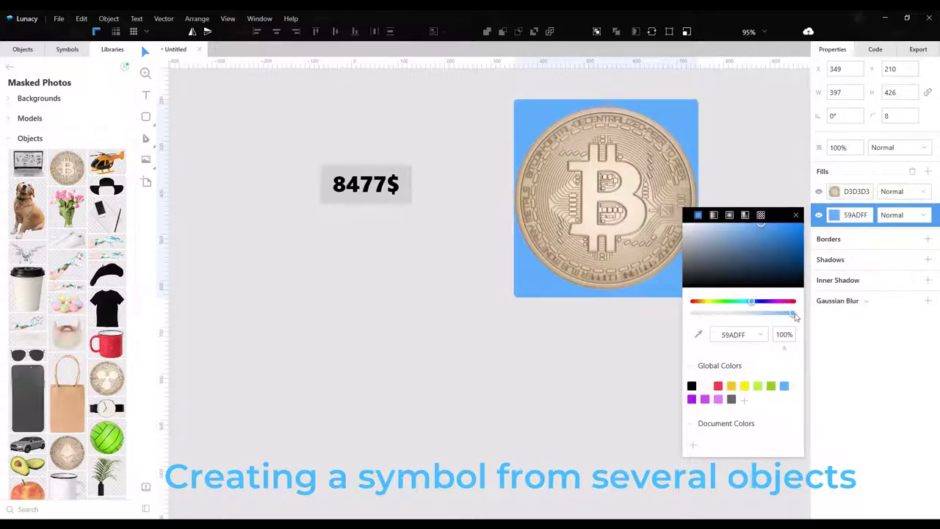
left_click(796, 216)
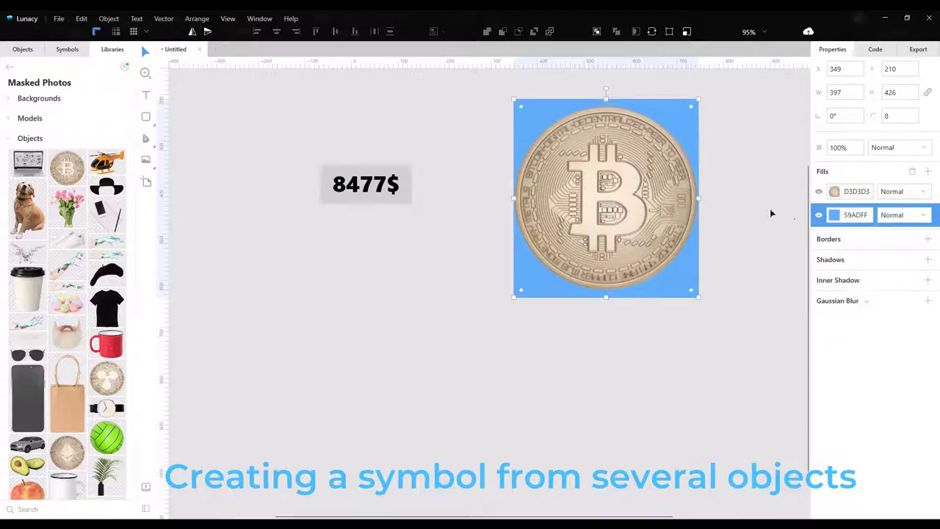
Place an instance of the Price symbol over the lower-right part of the coin rectangle.
left_click(22, 50)
left_click(67, 49)
left_click(39, 98)
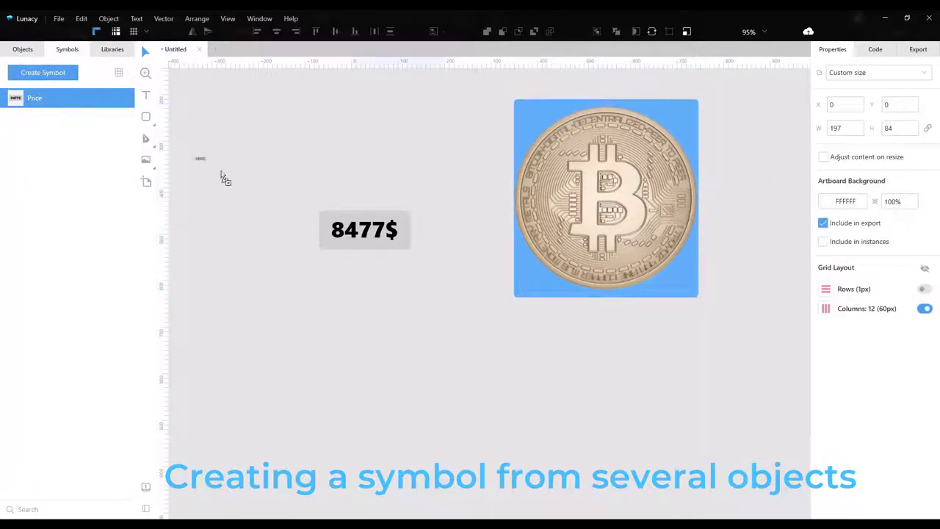
left_click_drag(671, 275, 656, 263)
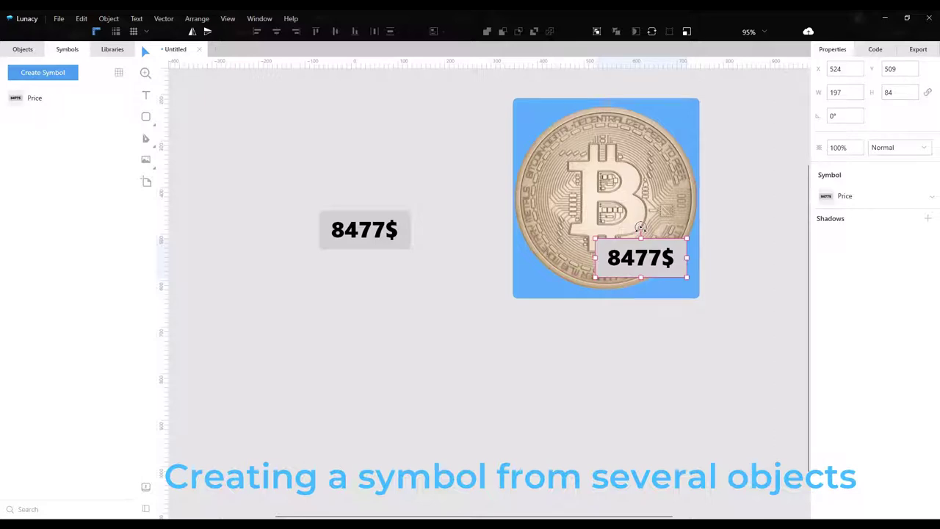
Rotate the placed price tag about 16° and shift it so it overlaps the coin rectangle's lower-right corner.
left_click_drag(639, 227, 648, 230)
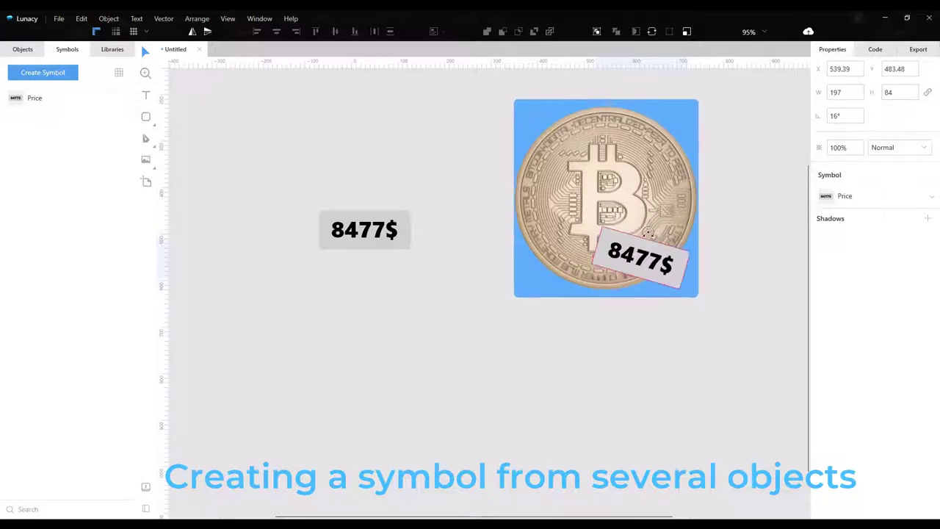
left_click_drag(648, 268, 655, 280)
left_click(656, 365)
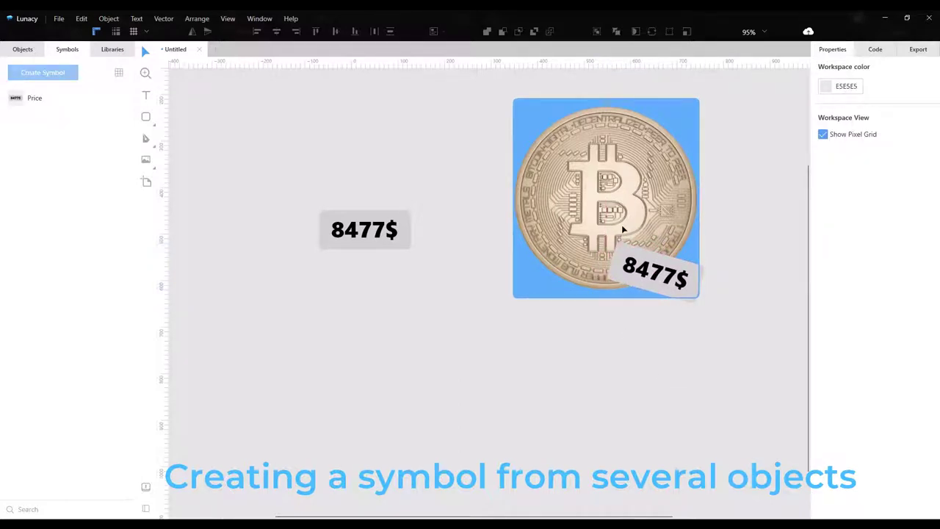
Mask the rotated price tag with the coin rectangle so its overhanging corner is clipped.
left_click(624, 251)
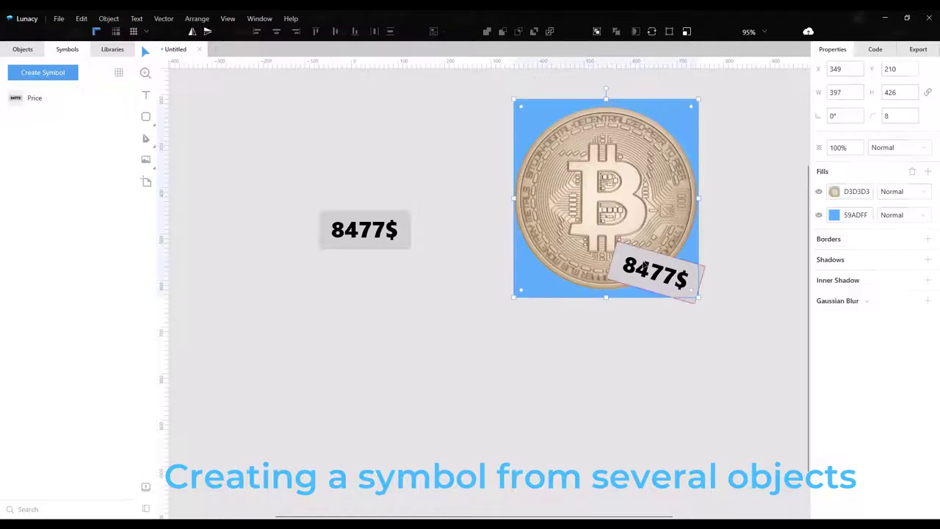
left_click(643, 266, "shift")
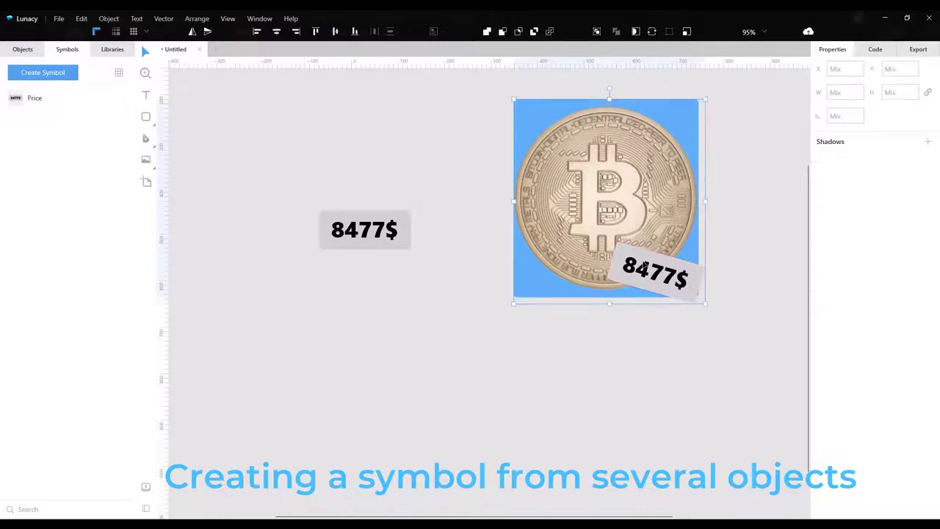
left_click(652, 32)
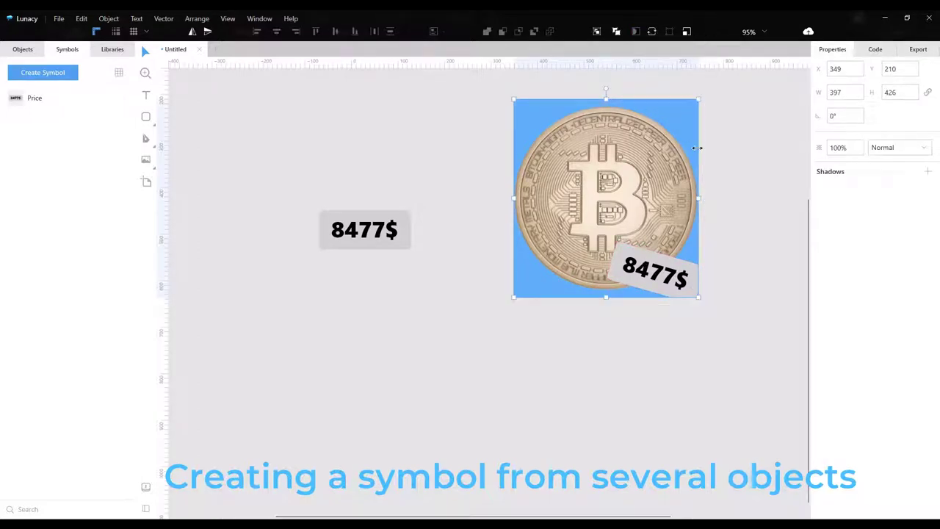
Create a symbol named priced_item from the masked coin and price tag group.
left_click(652, 32)
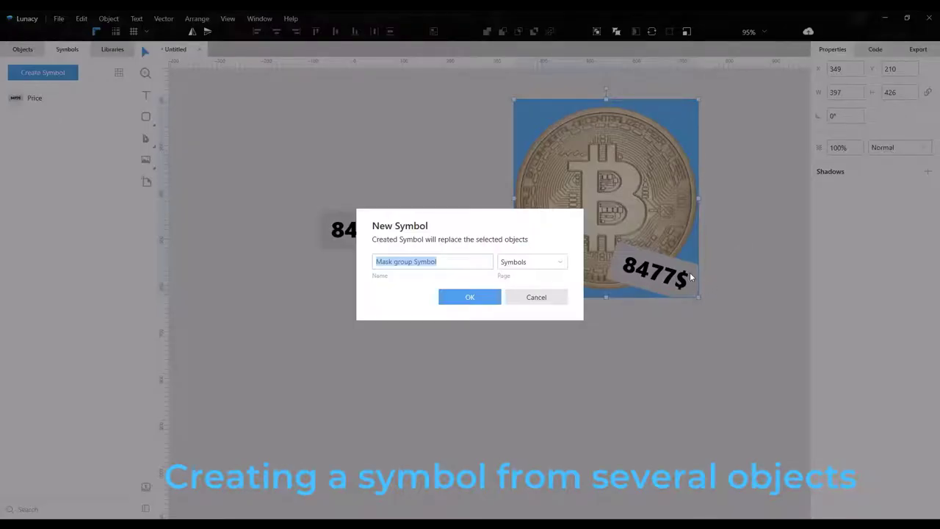
type("price")
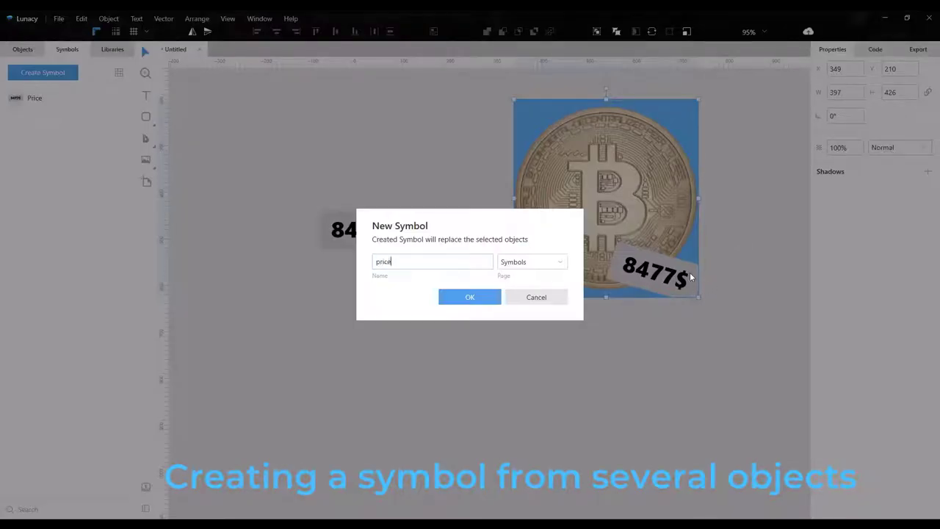
type("d_item")
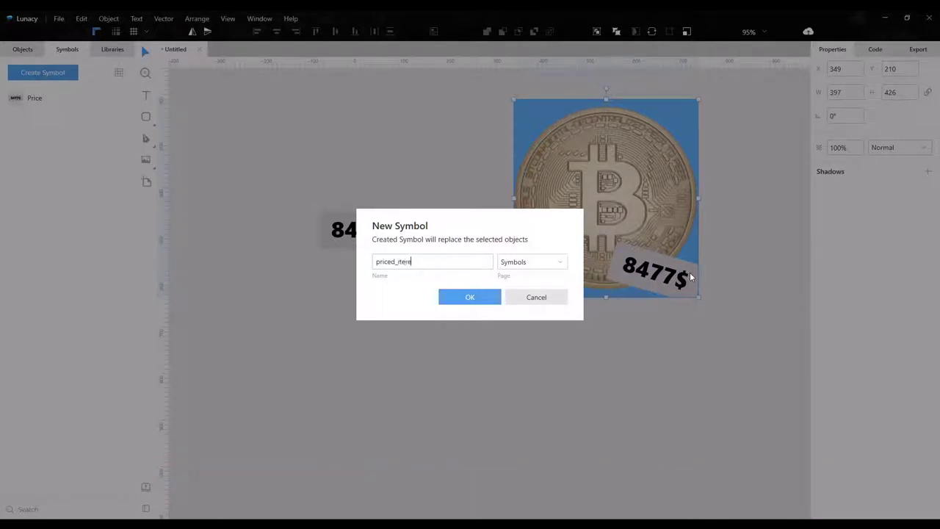
key("Return")
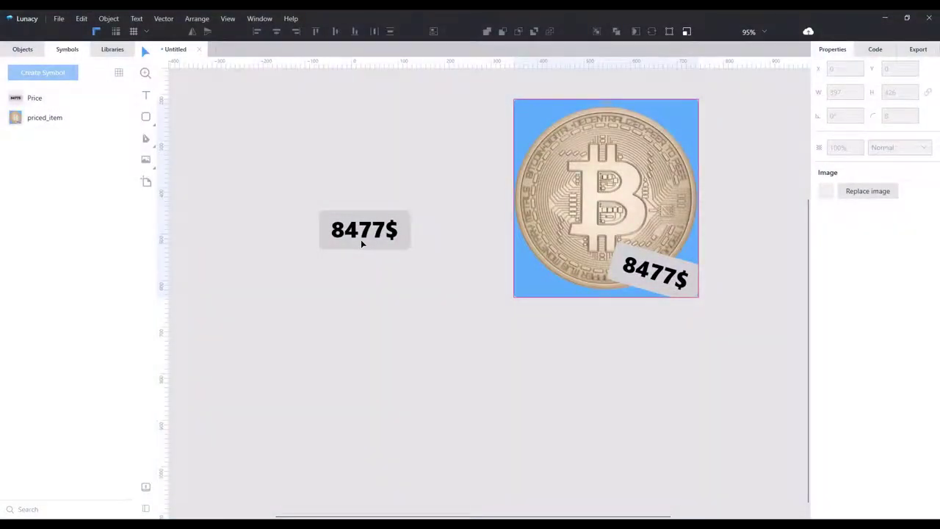
Open the Price master symbol and set its background rectangle's fill to green 90C418.
left_click(361, 244)
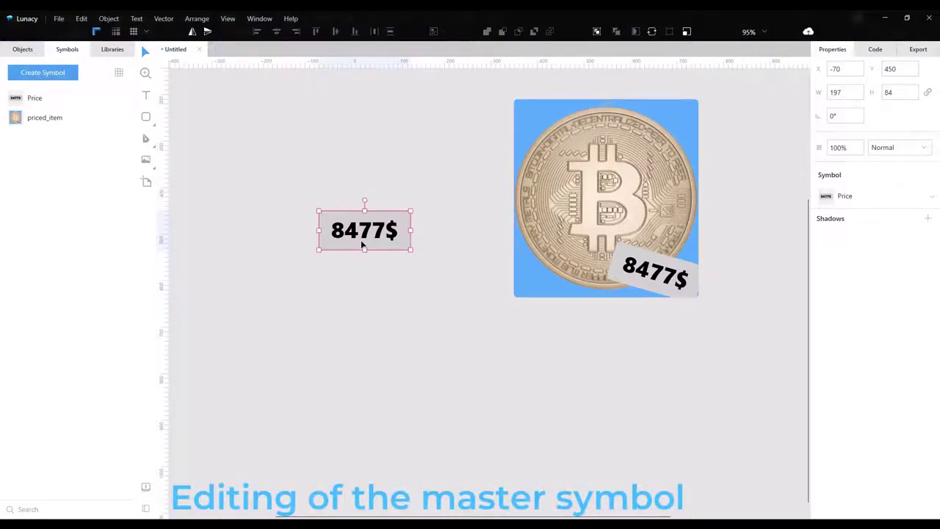
double_click(361, 244)
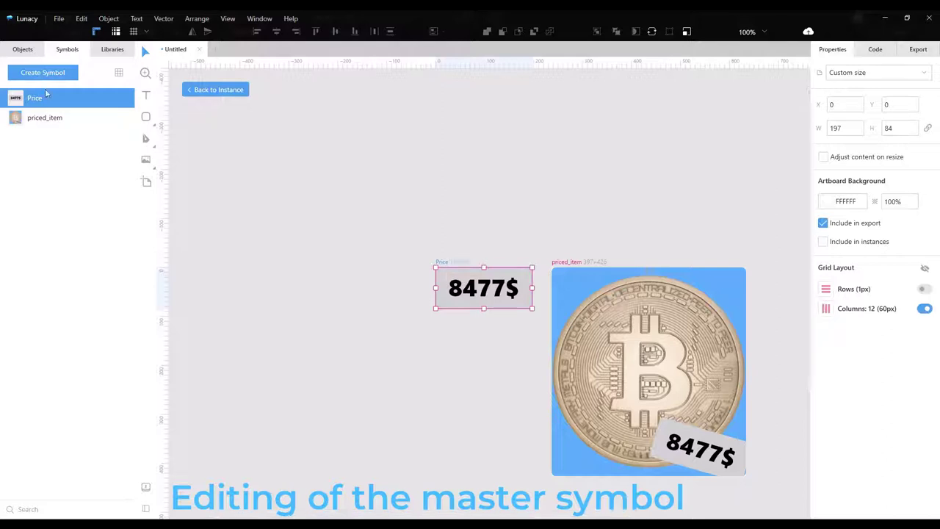
left_click(22, 49)
left_click(53, 248)
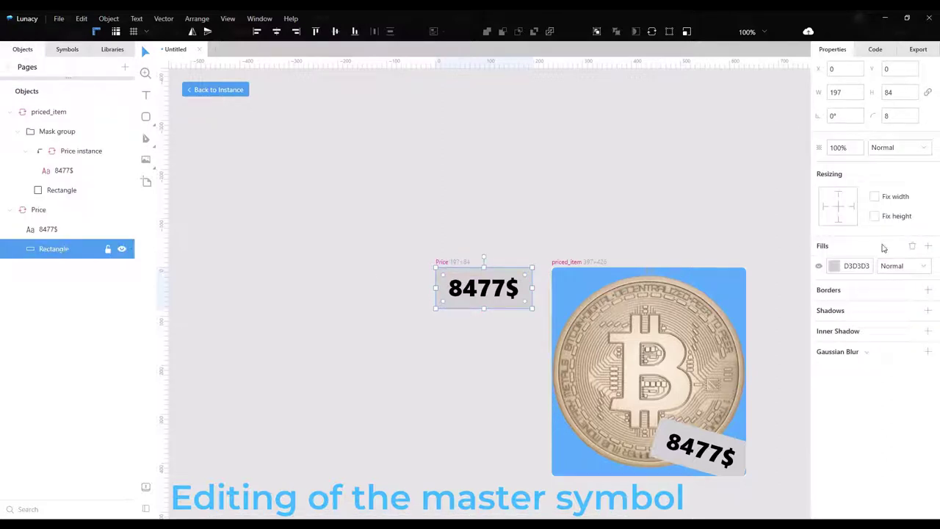
left_click(835, 266)
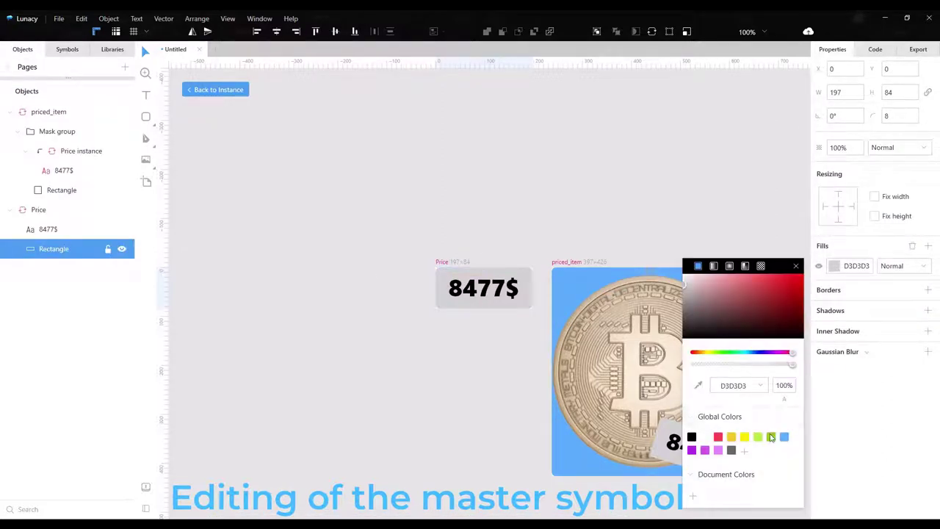
left_click(770, 436)
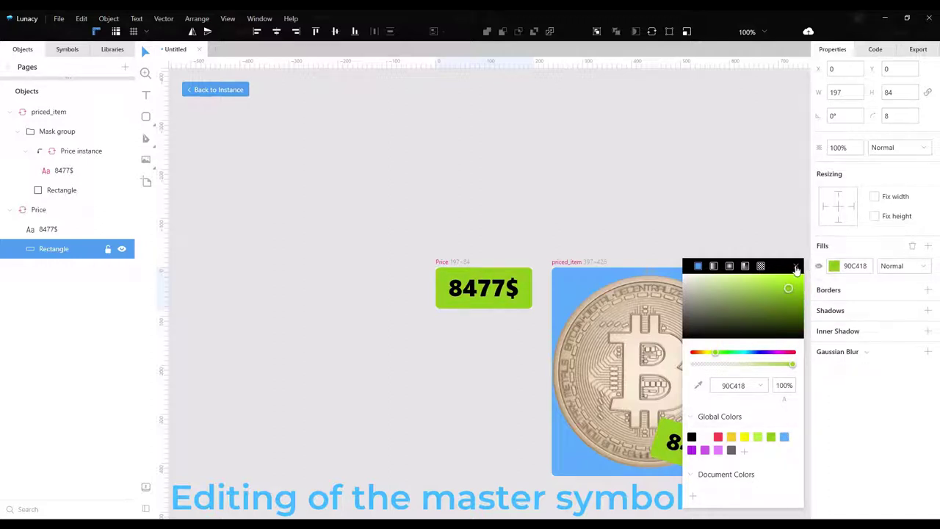
left_click(739, 392)
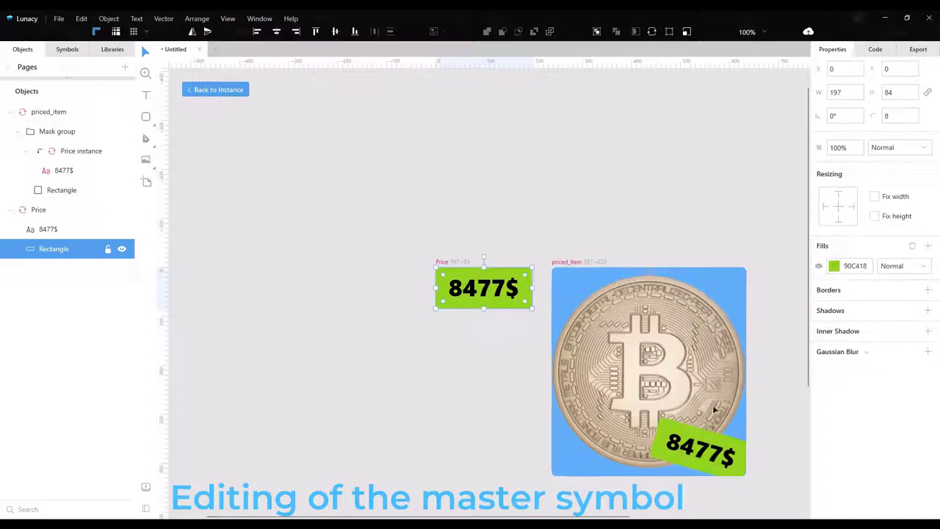
Return from the Price master symbol to the instances and set the price text in the priced_item instance to 72$.
left_click(213, 89)
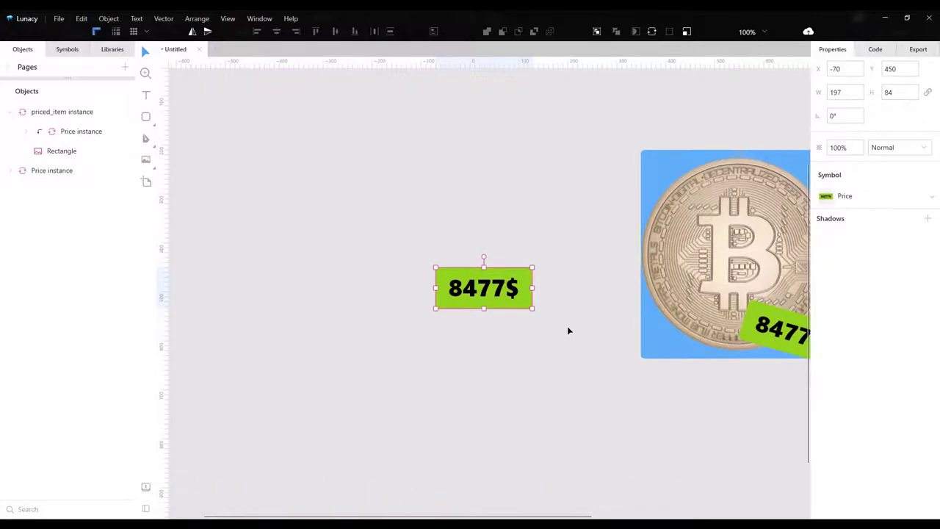
scroll(567, 327, "right", 3)
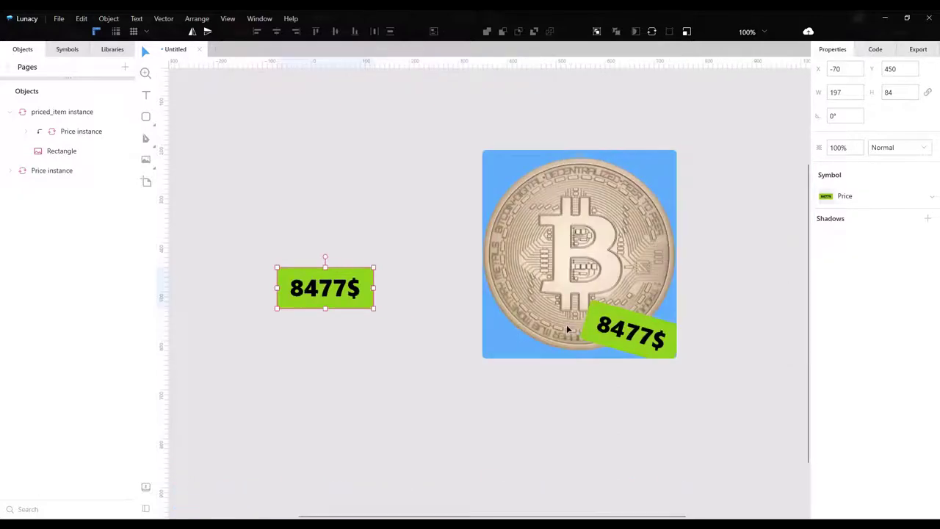
double_click(619, 330)
double_click(619, 330)
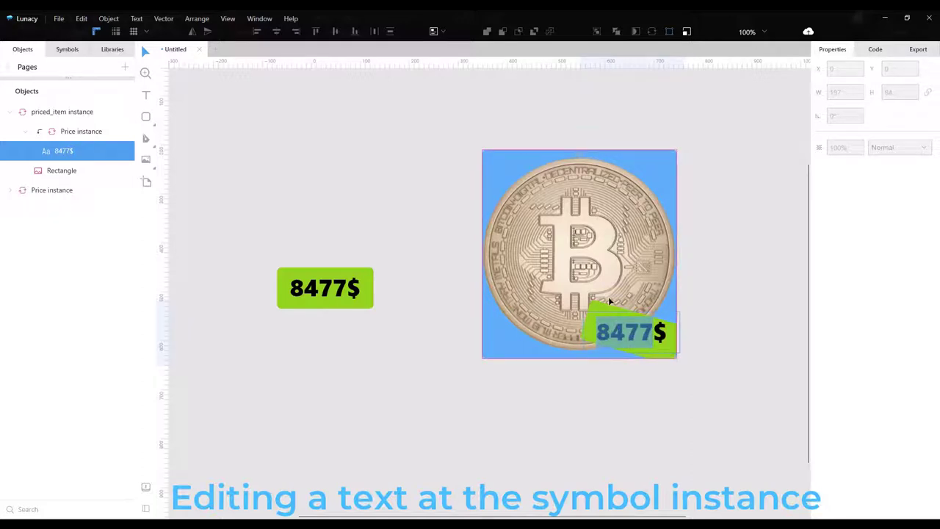
type("72$")
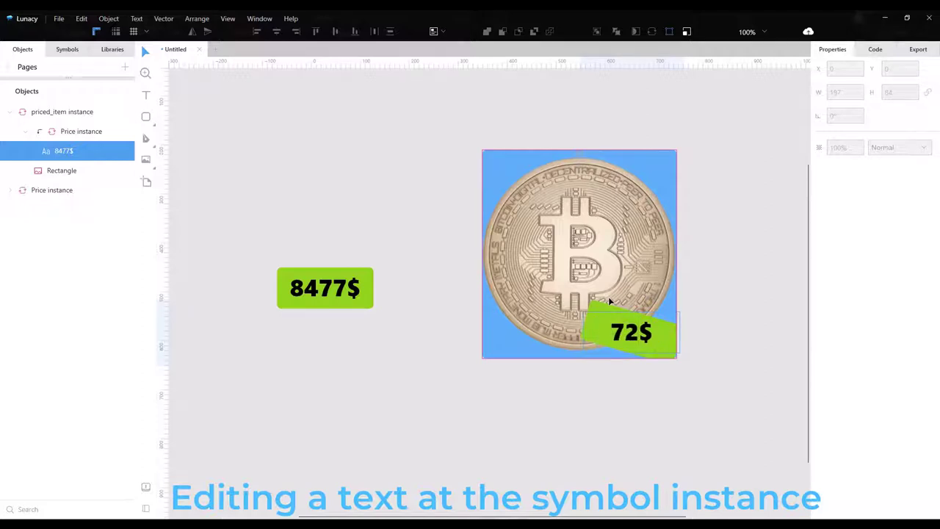
key("Escape")
left_click(734, 363)
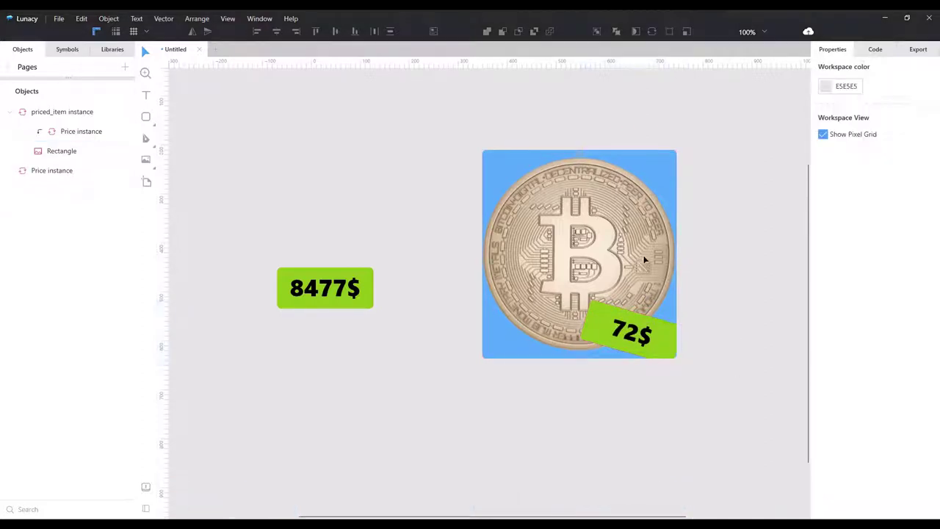
Replace the Bitcoin image in the priced_item instance with 150819-3-3.png from the pictures folder.
left_click(634, 253)
double_click(634, 253)
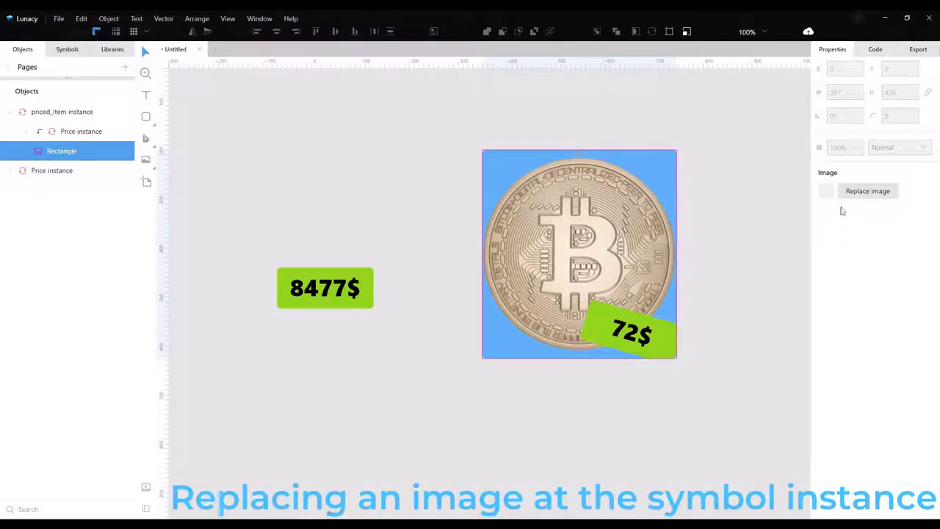
left_click(859, 192)
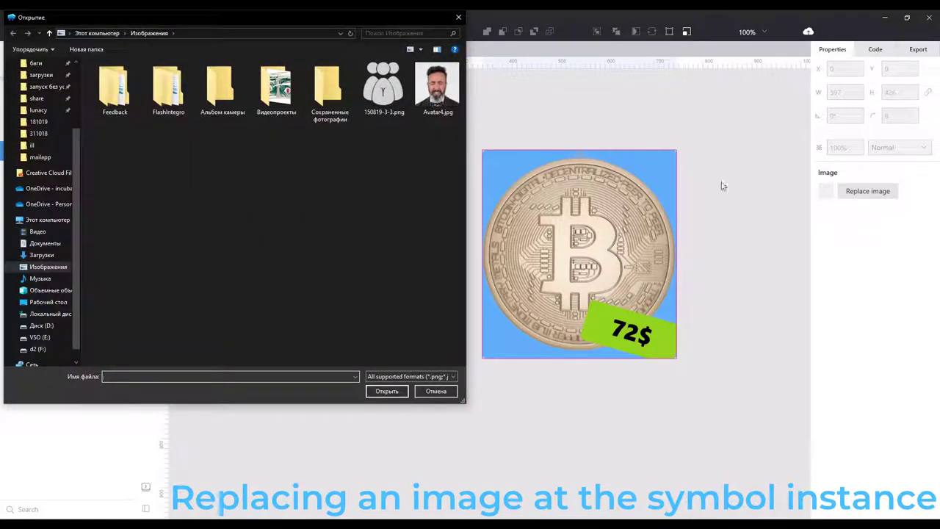
double_click(383, 84)
left_click(383, 79)
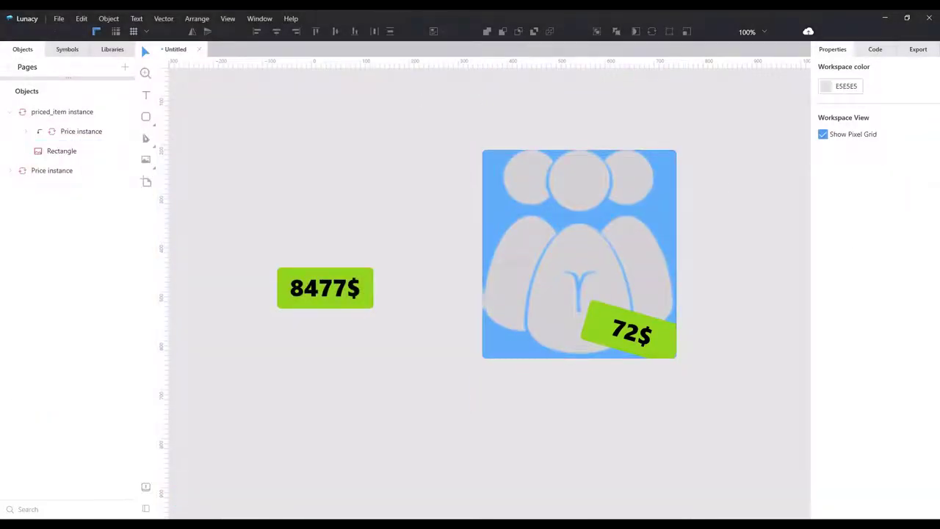
Rename the Price symbol to Tabs/Price so that it is filed in a Tabs folder.
left_click(66, 49)
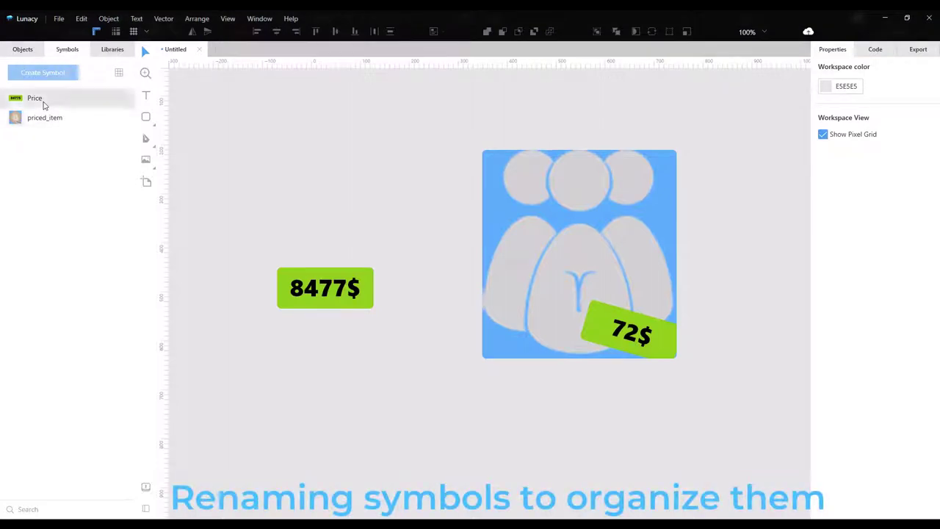
double_click(38, 98)
type("T")
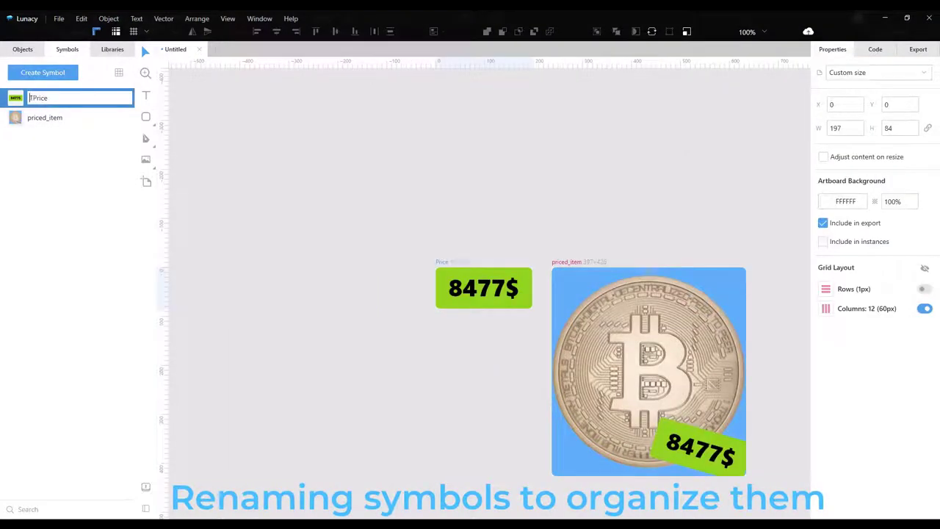
type("abs/")
key("Return")
Rename the priced_item symbol to Items/priced_item and expand the Items and Tabs symbol folders.
left_click(45, 126)
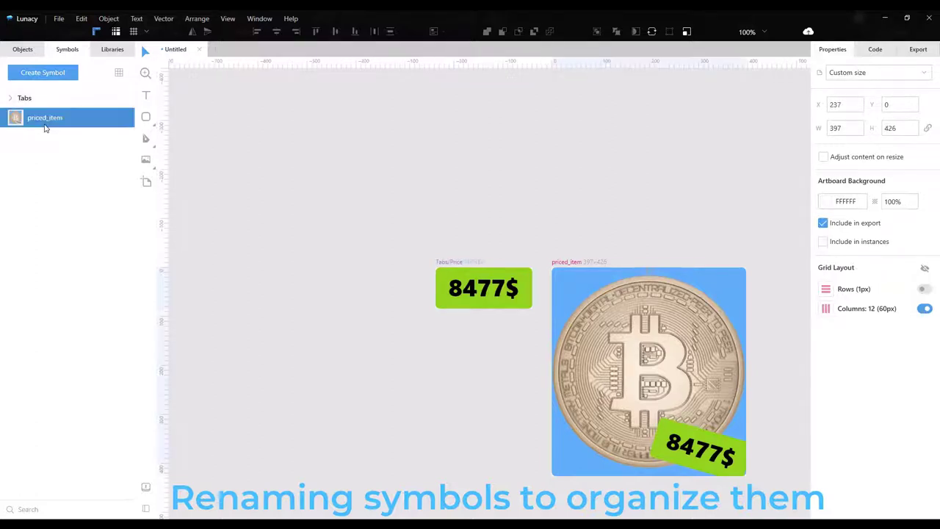
left_click(45, 127)
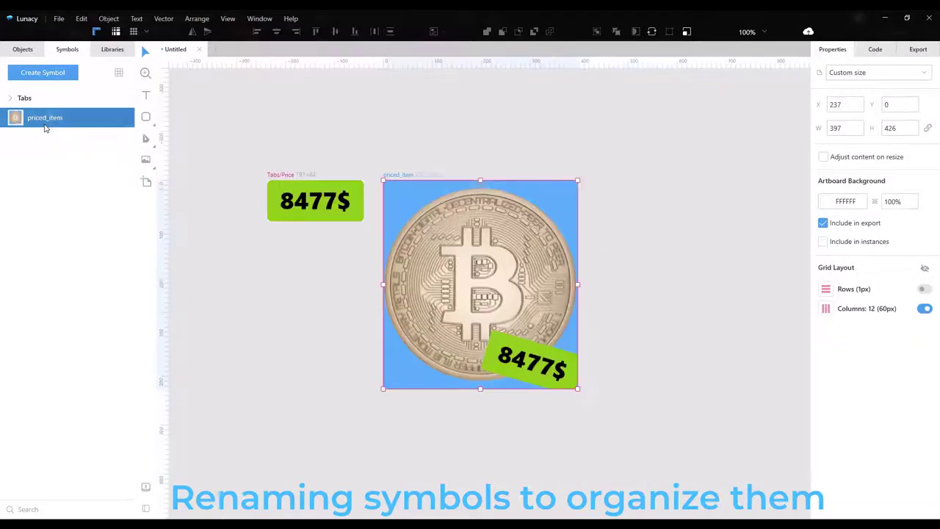
double_click(31, 121)
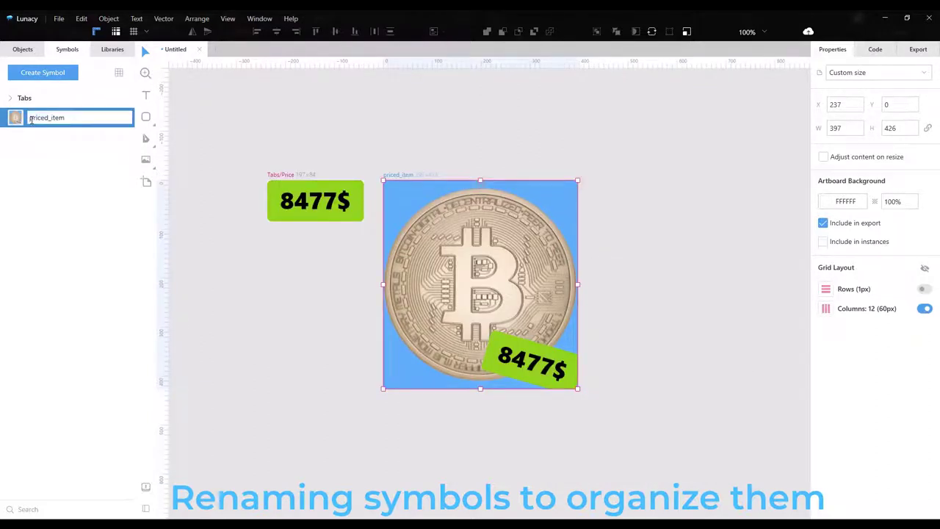
type("items/")
key("Return")
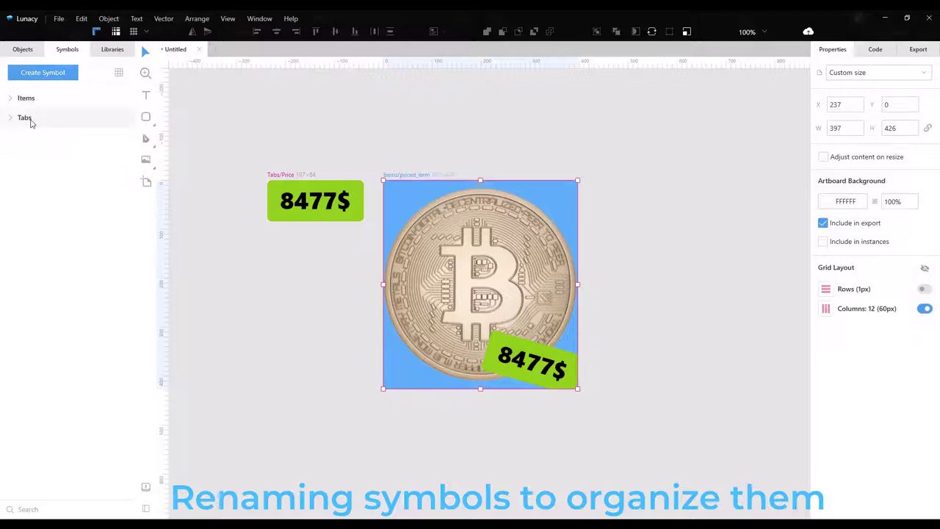
left_click(15, 97)
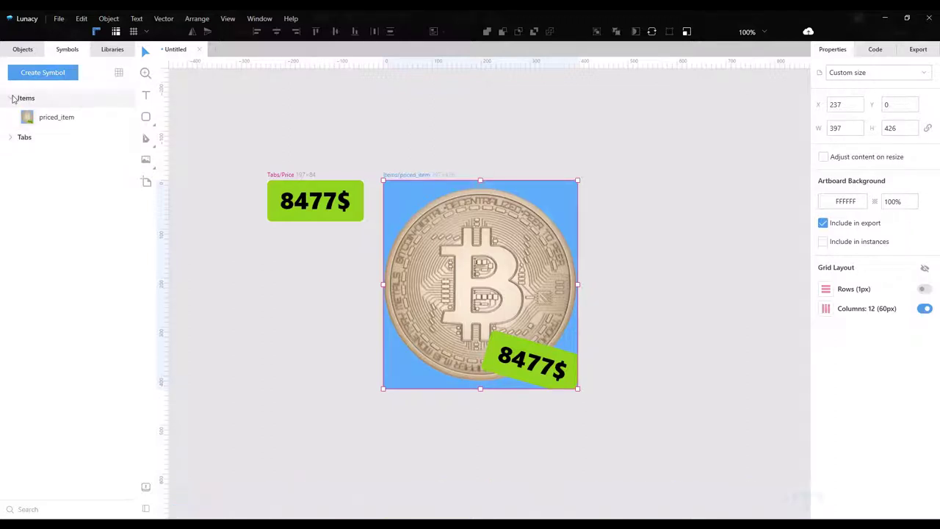
left_click(15, 139)
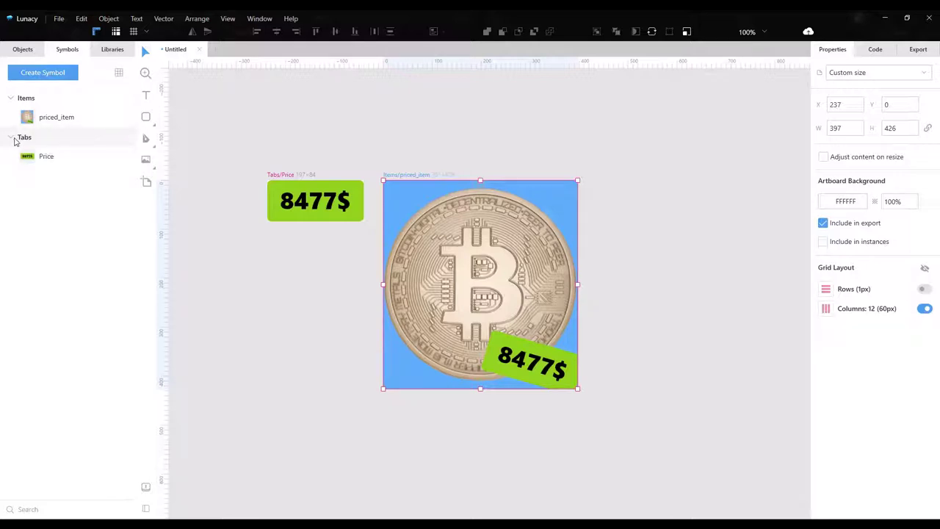
Rename the Items symbol folder to Content/Items to nest it in a Content folder.
key("Escape")
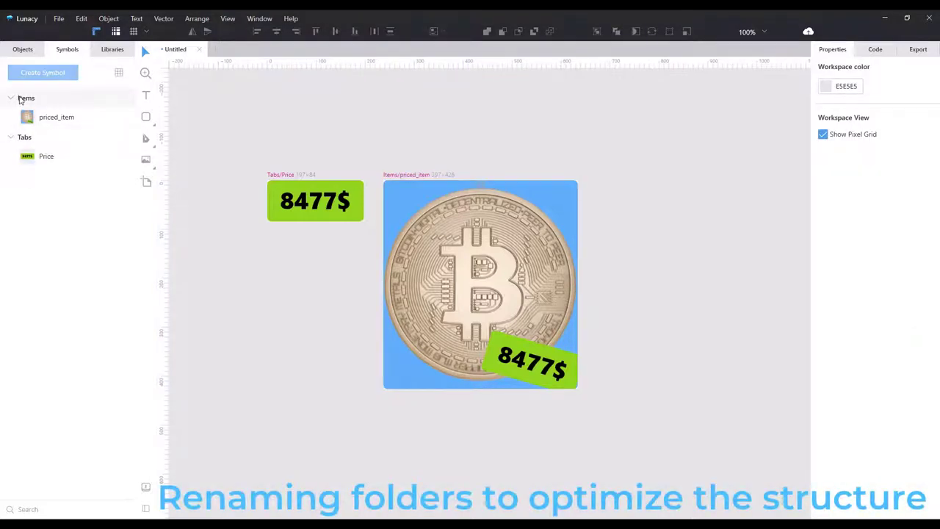
double_click(22, 100)
type("Content/")
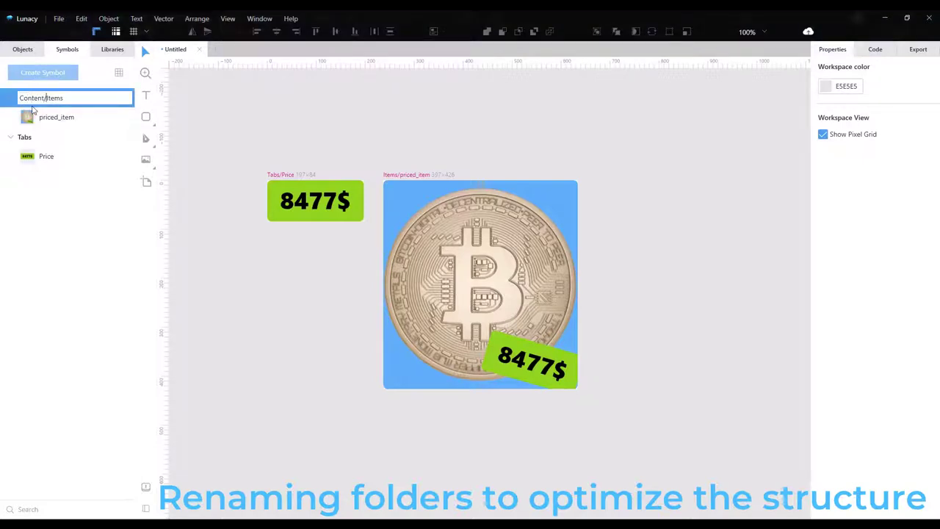
key("Return")
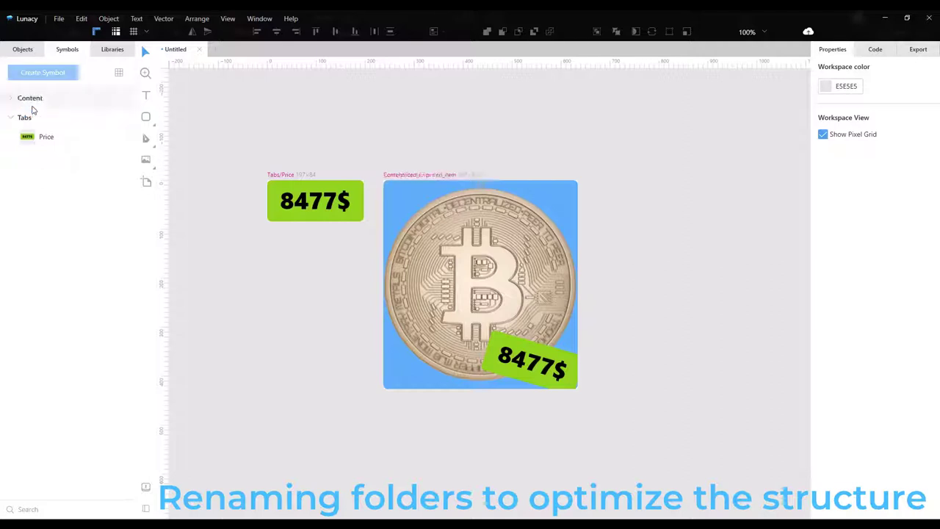
Rename the Tabs symbol folder to Content/Tabs and expand the Content folder with its Items and Tabs subfolders.
double_click(16, 119)
type("Conte")
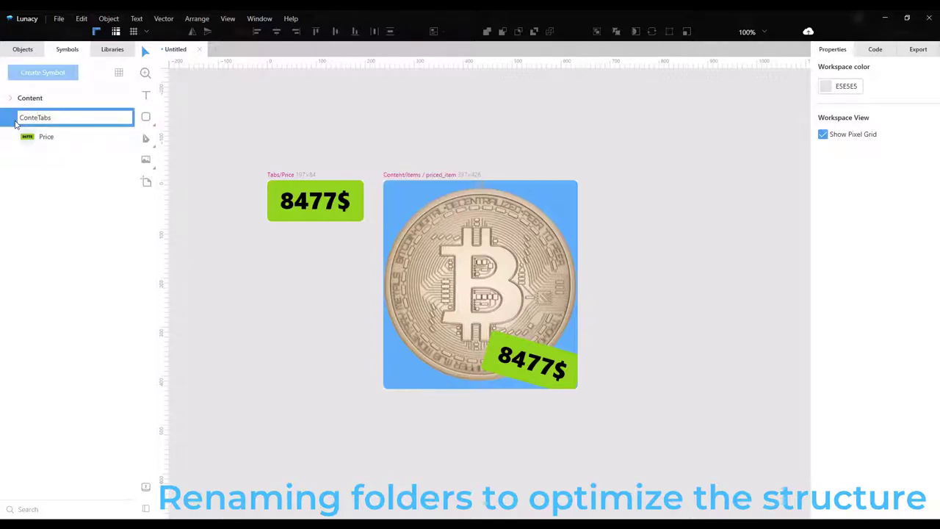
type("nt/")
key("Return")
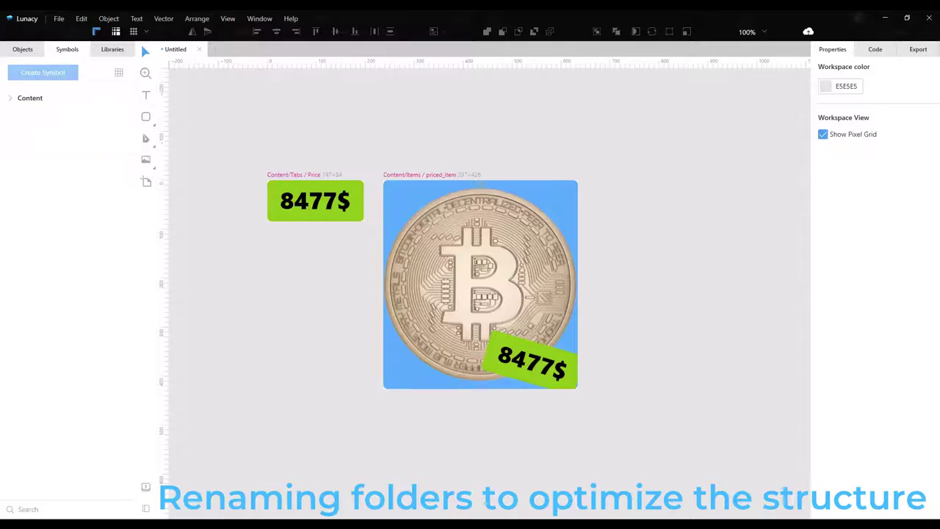
left_click(11, 99)
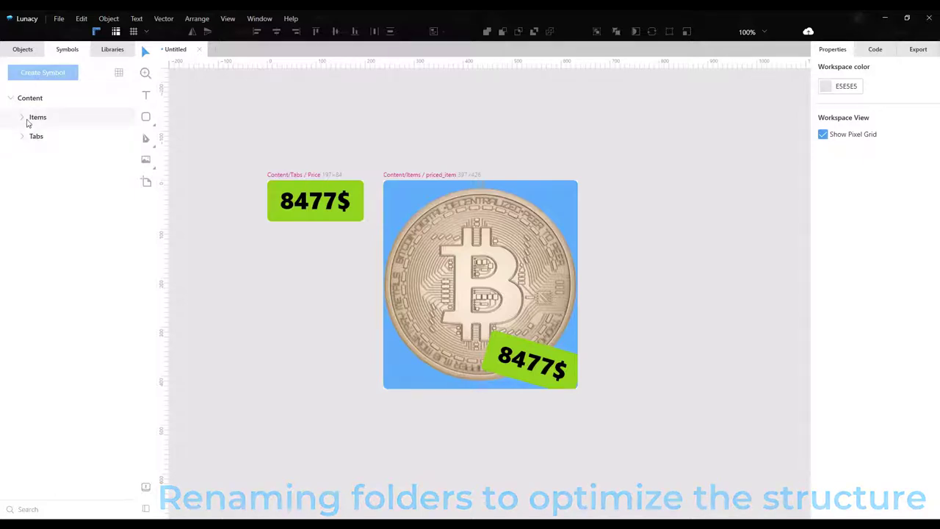
left_click(22, 118)
left_click(22, 155)
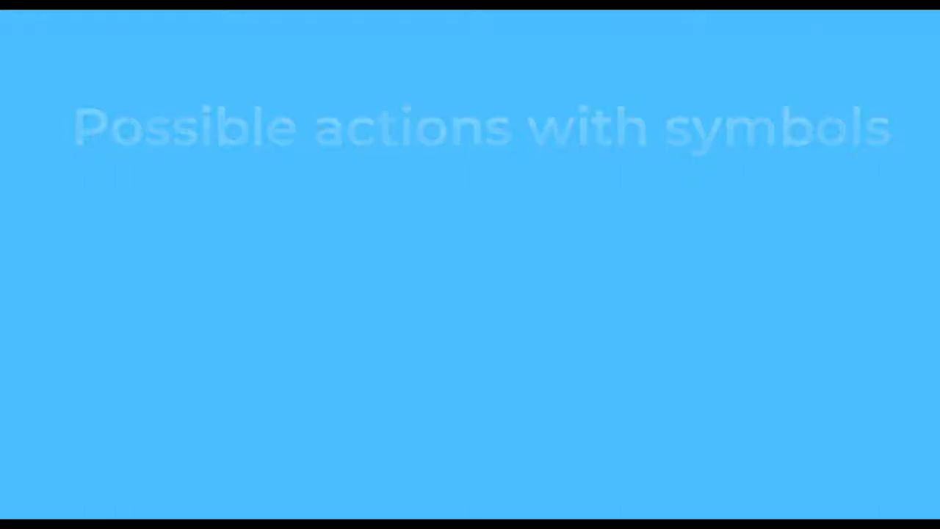
Swap the standalone Price instance on Page 1 for the Content/Items priced_item symbol and reset its instance size.
left_click(361, 292)
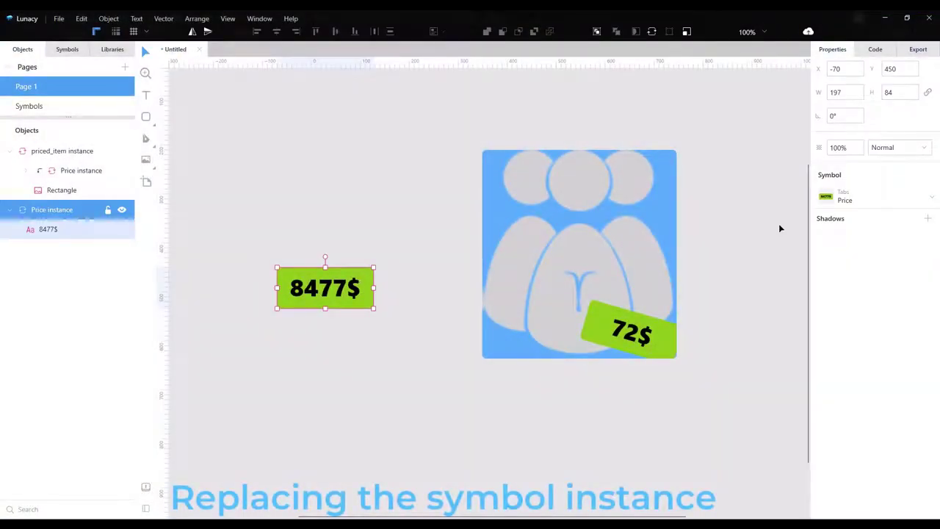
left_click(866, 198)
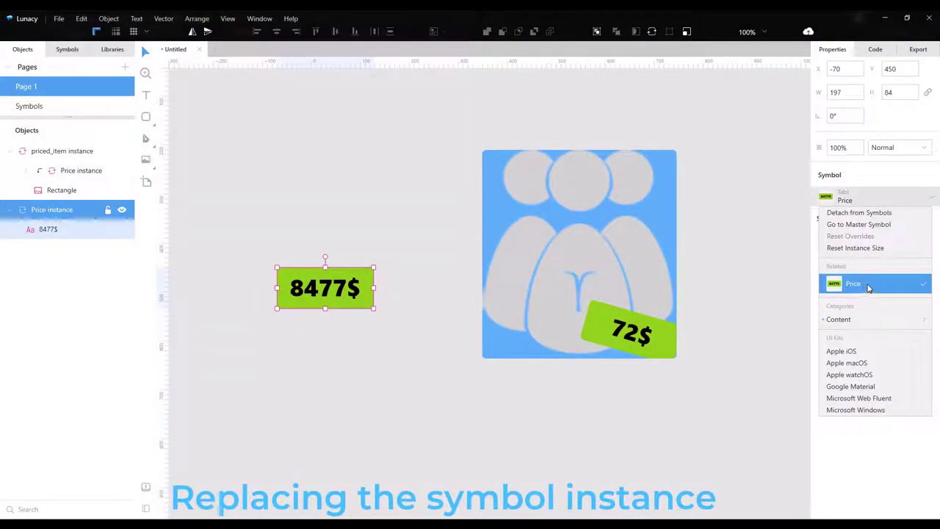
mouse_move(858, 320)
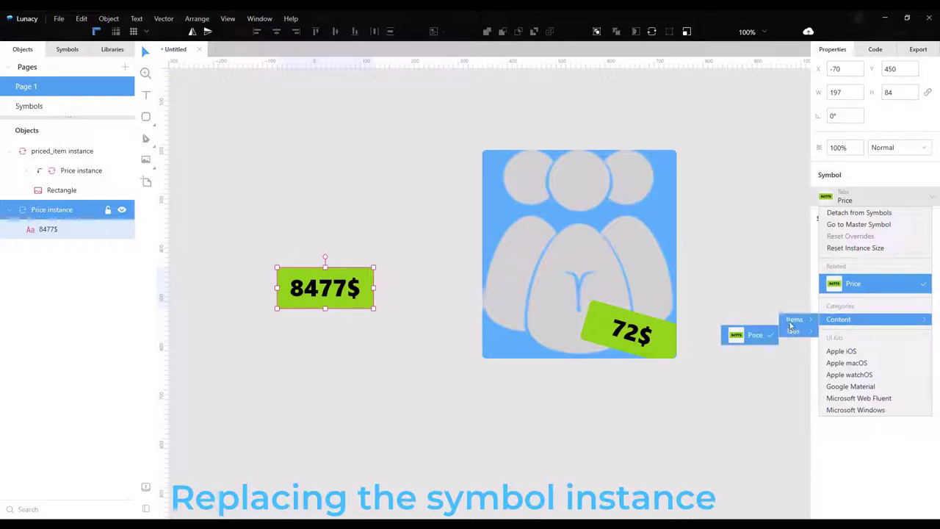
mouse_move(790, 325)
left_click(741, 323)
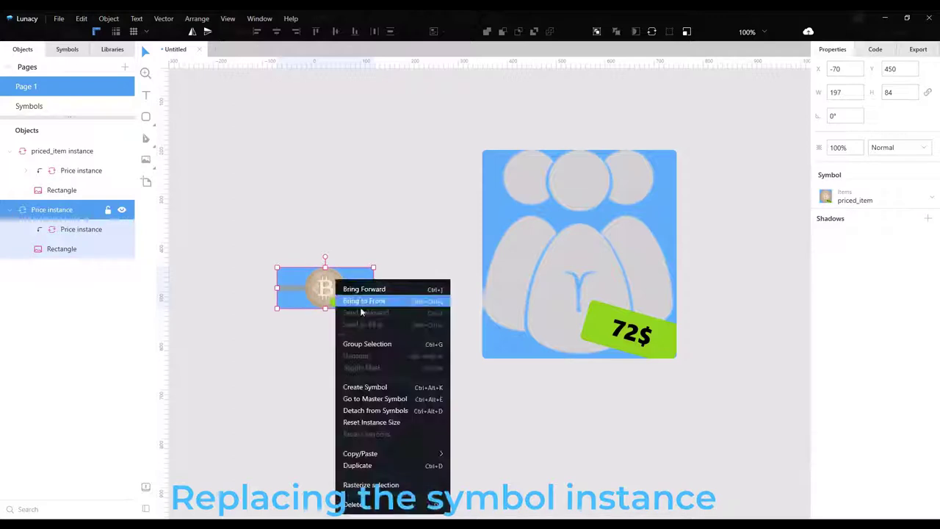
right_click(336, 279)
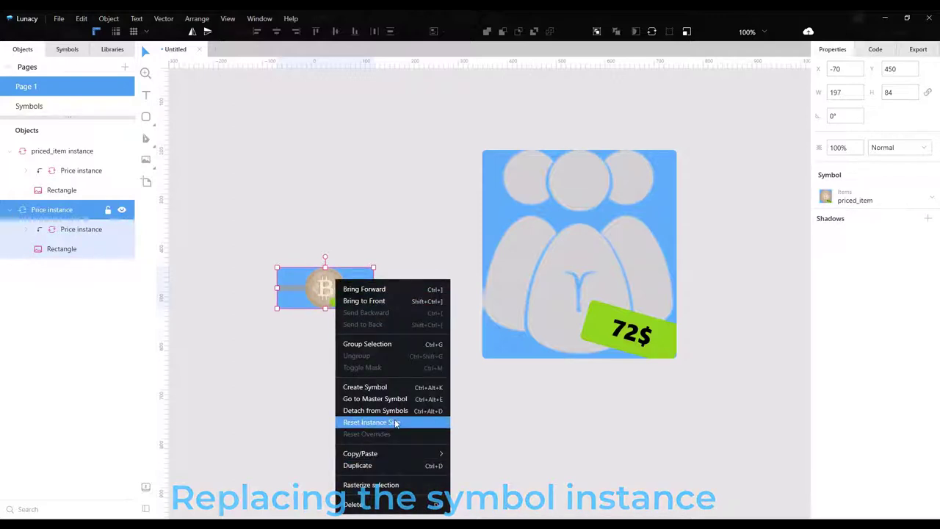
left_click(395, 422)
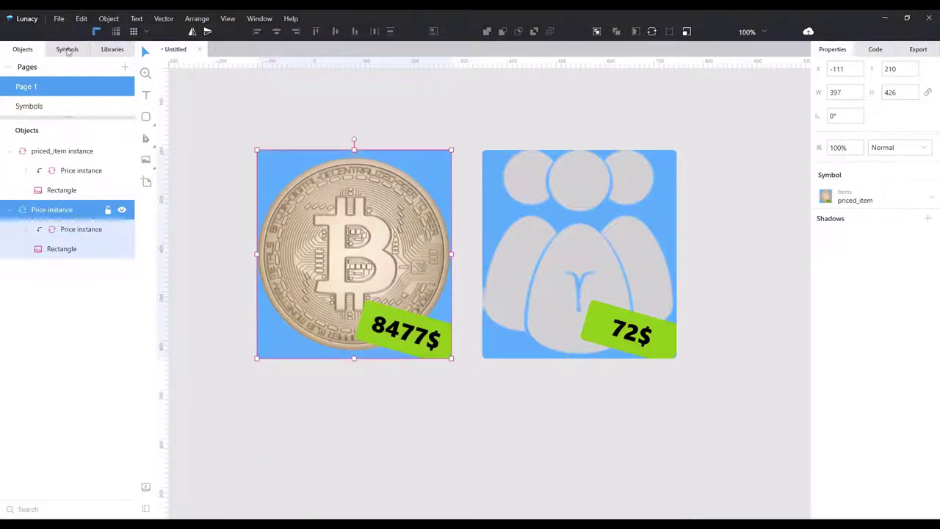
Place a new Price symbol instance below the two priced_item cards and detach it from symbols.
left_click(68, 50)
left_click_drag(60, 184, 456, 457)
right_click(494, 436)
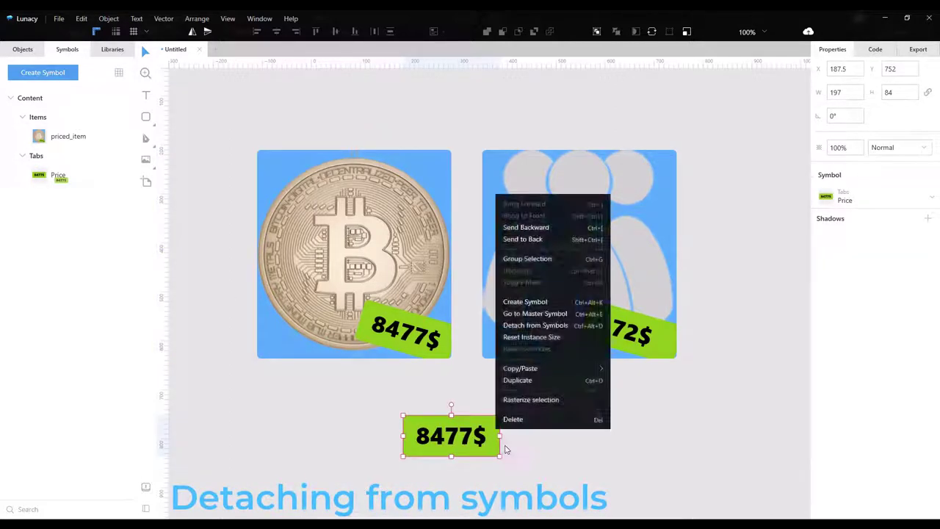
left_click(562, 325)
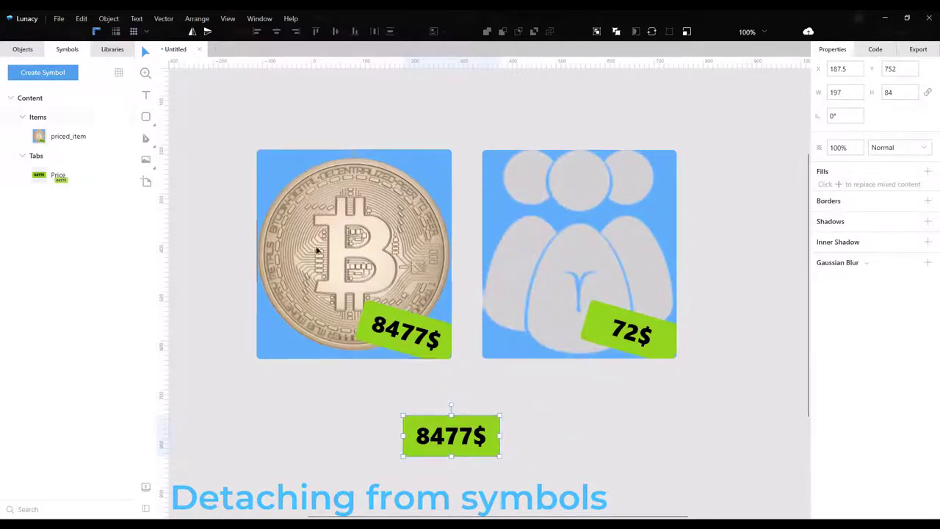
Set the fill of the detached price tag's background rectangle to the global red FC4850.
left_click(22, 49)
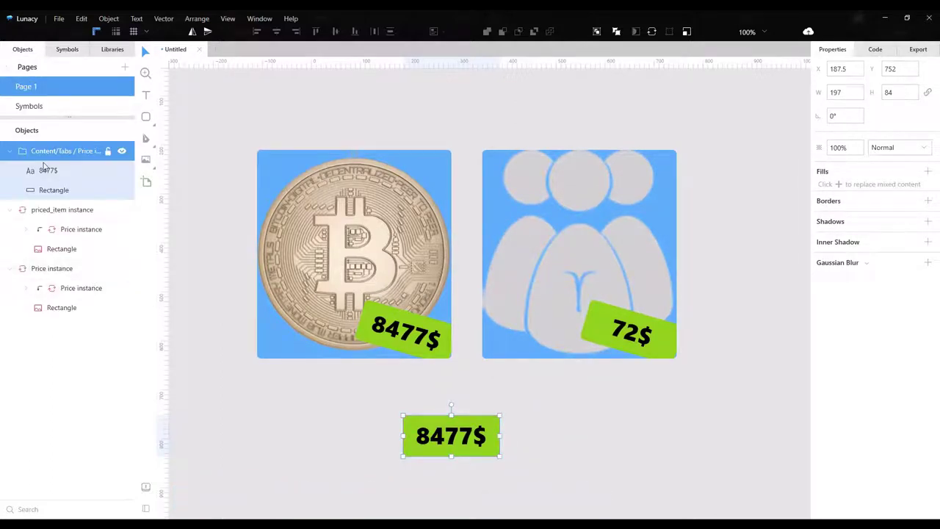
left_click(45, 192)
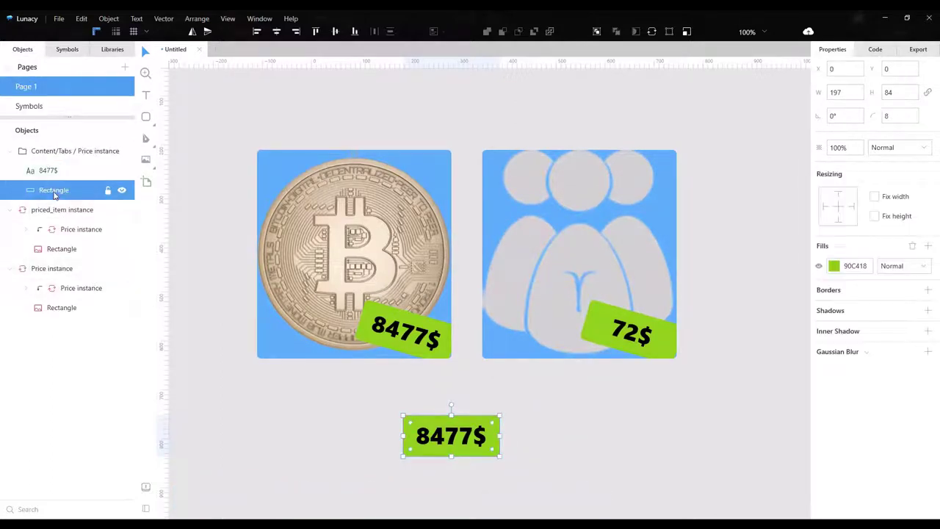
left_click(833, 266)
left_click(718, 436)
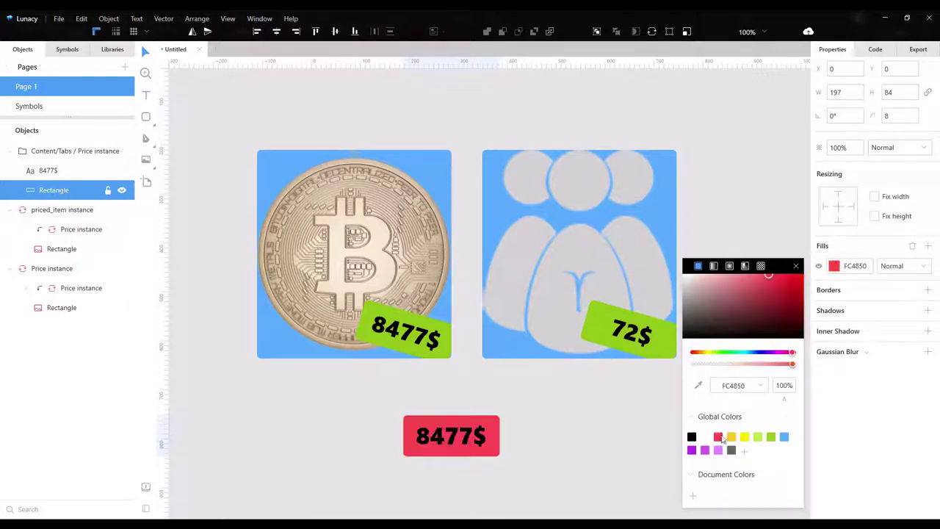
left_click(799, 266)
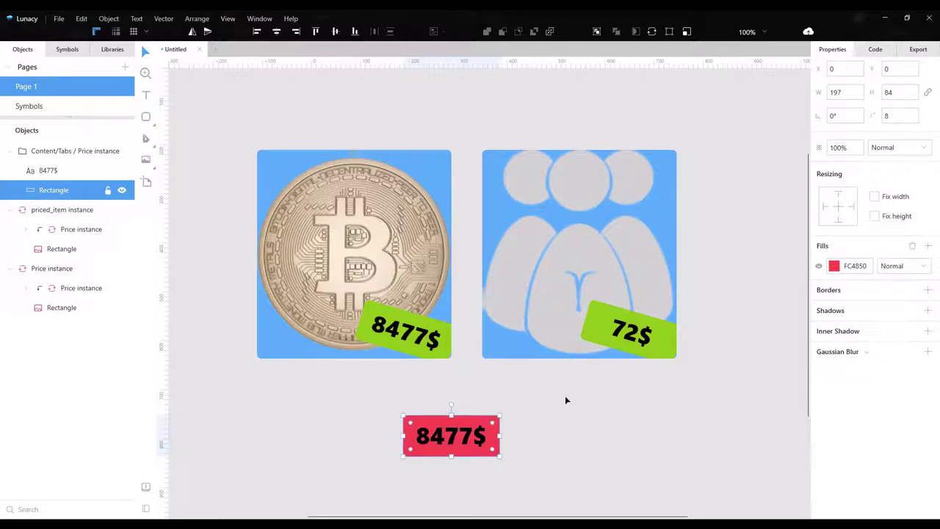
Create a symbol named Content/Tabs / Price_red on the Symbols page from the detached red price tag group.
left_click_drag(561, 395, 376, 484)
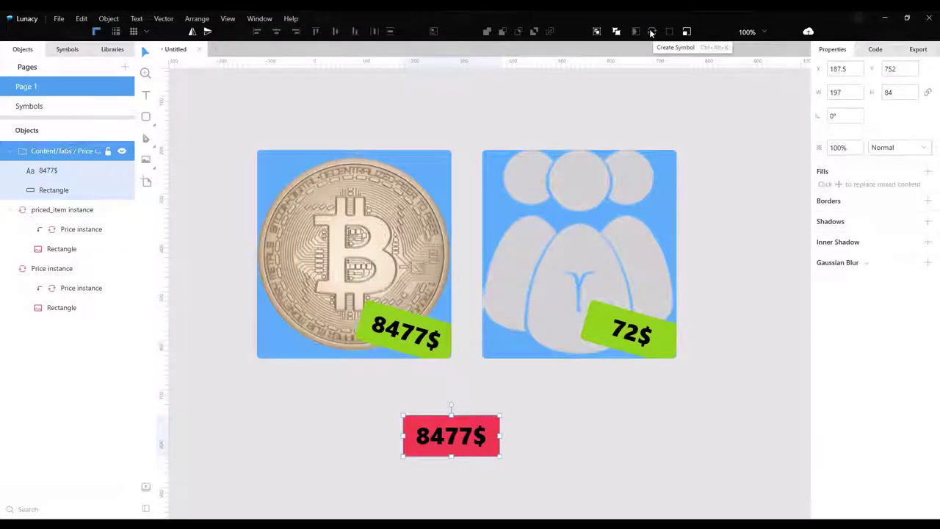
left_click(650, 32)
left_click(482, 262)
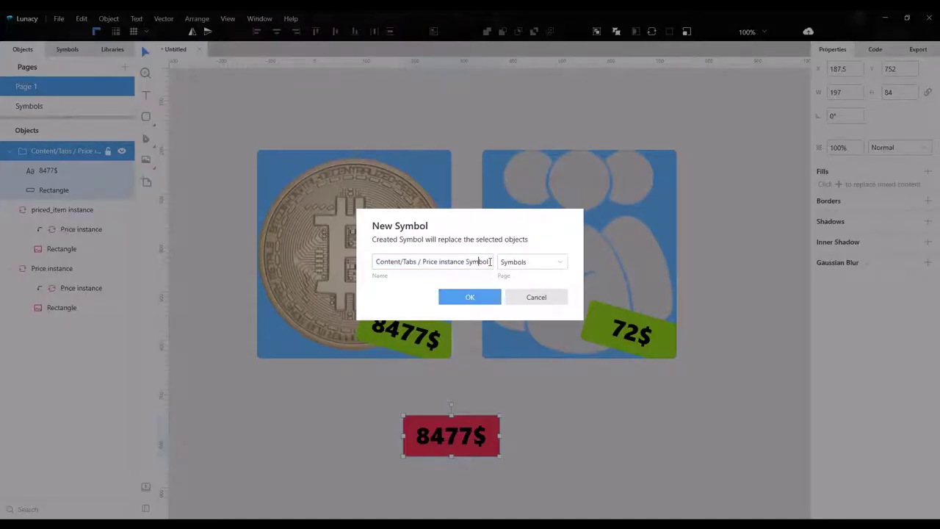
left_click_drag(490, 262, 437, 262)
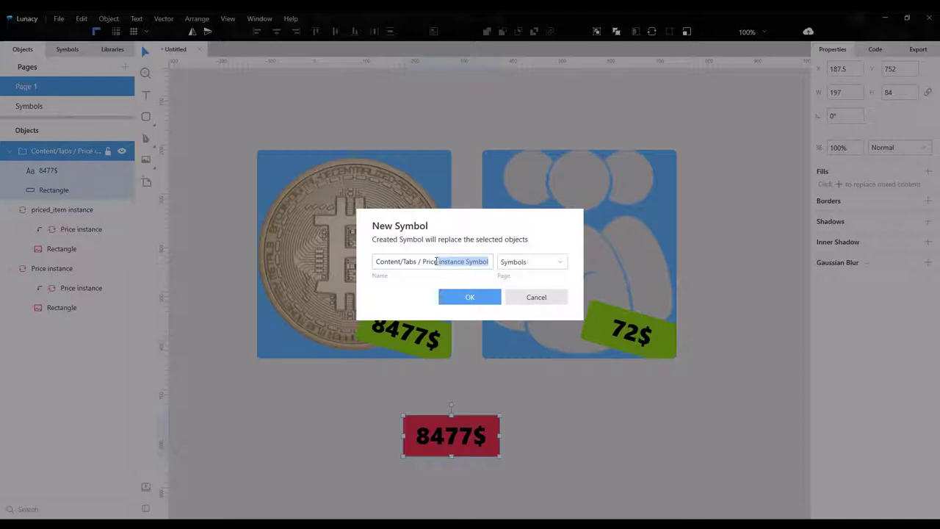
key("BackSpace")
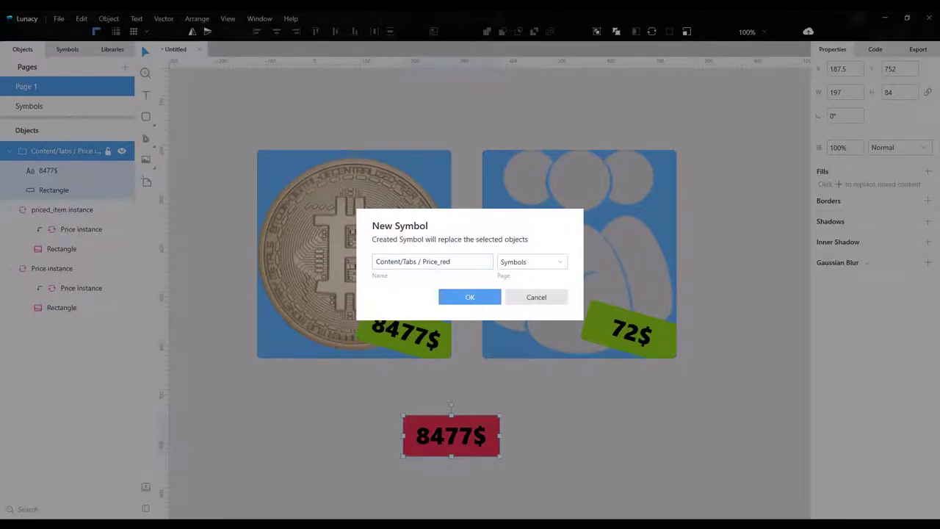
key("Return")
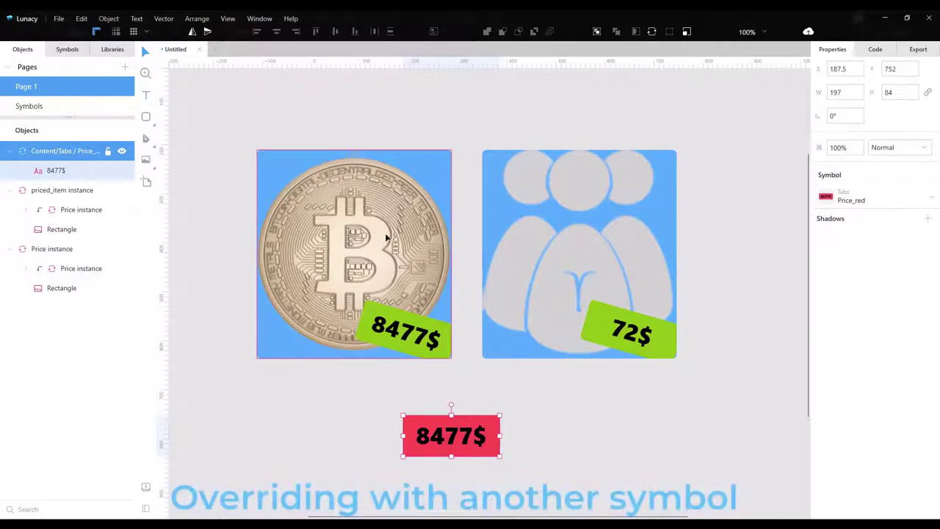
Override the nested Price instance in the 72$ priced_item card with the Price_red symbol.
left_click(83, 210)
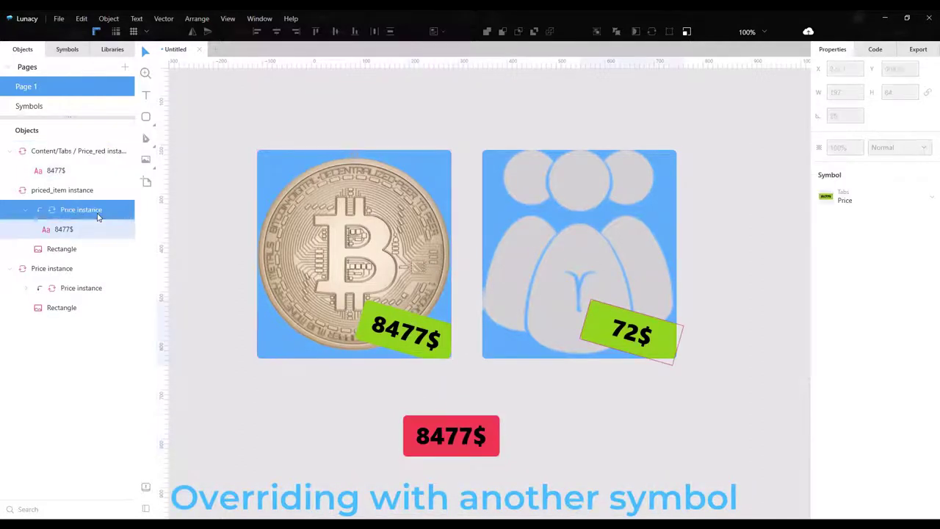
left_click(875, 206)
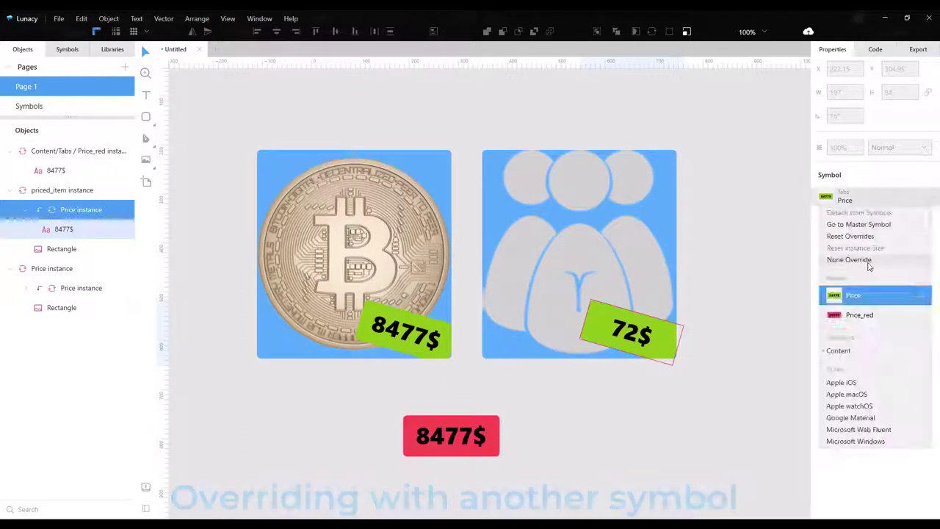
left_click(858, 314)
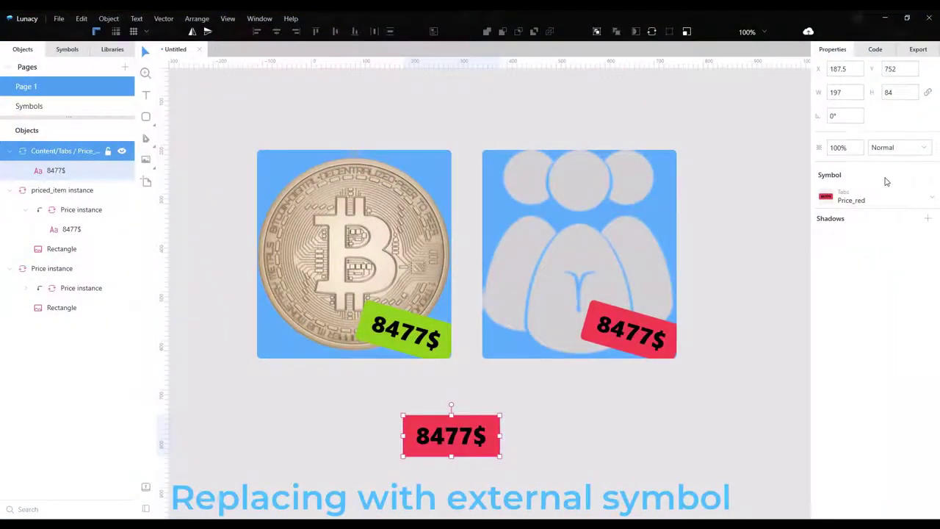
Replace the standalone Price_red instance with Google Material's Bottom Navigation 3-up Surface Color symbol and move it up to about X 238, Y 662.
left_click(874, 197)
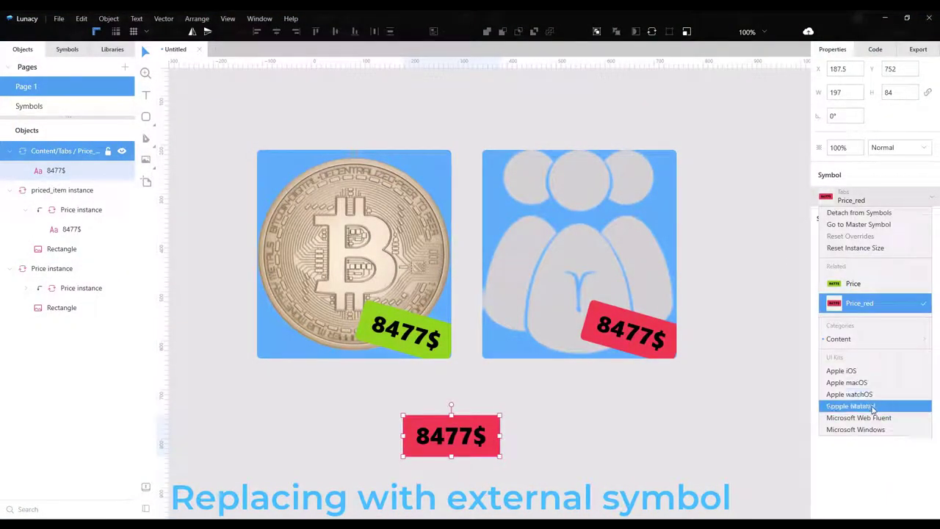
mouse_move(871, 409)
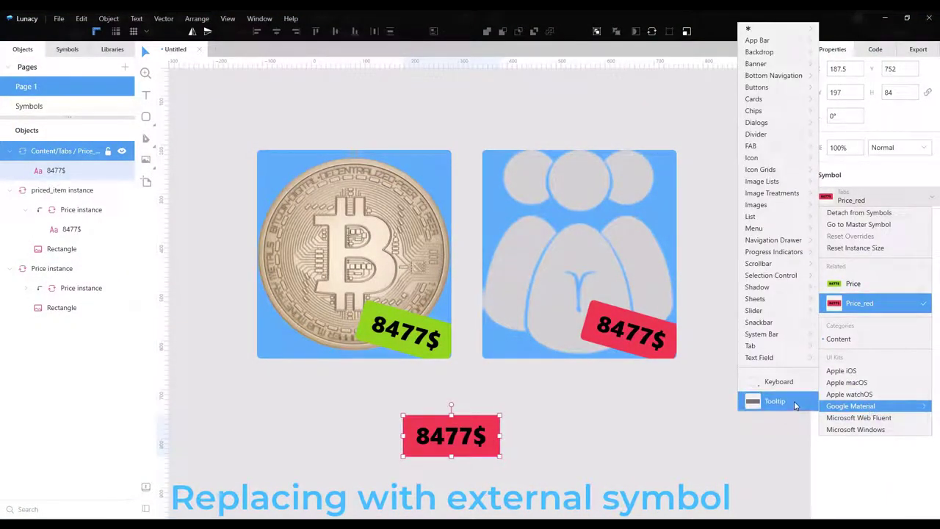
mouse_move(738, 76)
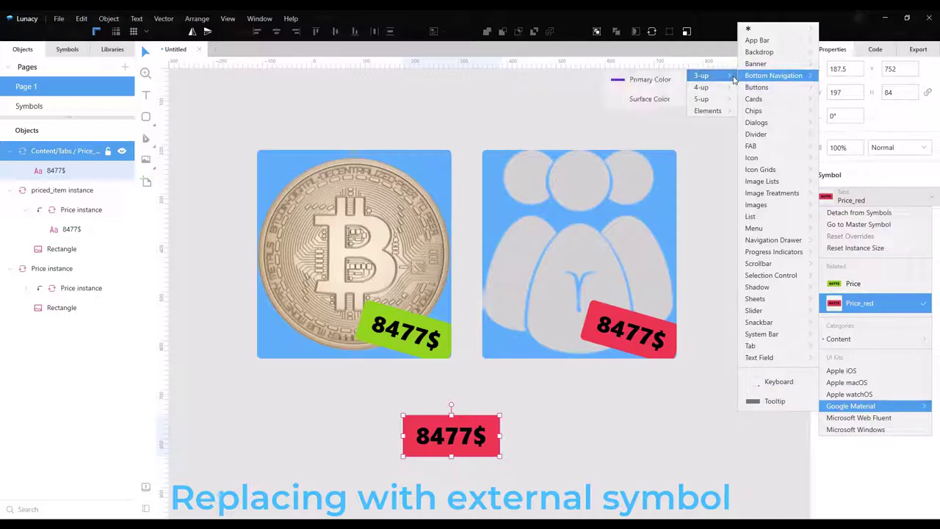
left_click(641, 99)
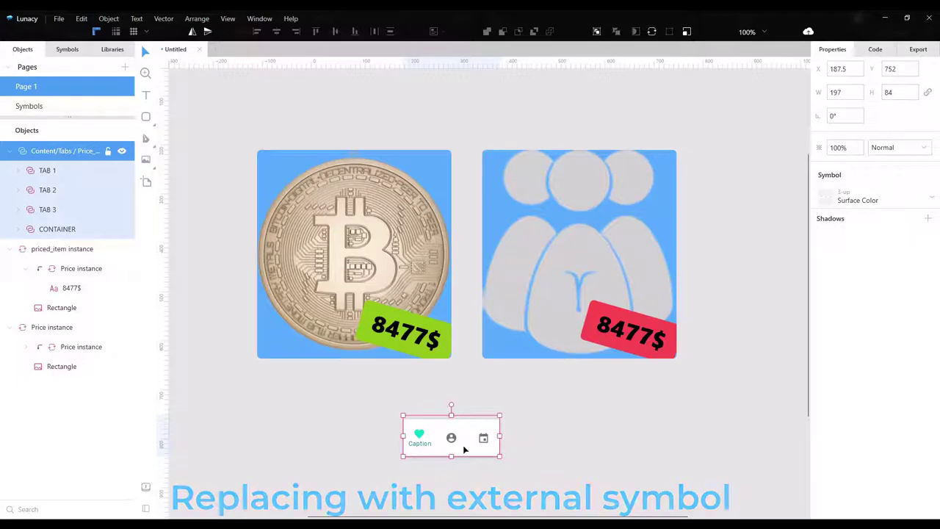
left_click_drag(487, 416, 489, 405)
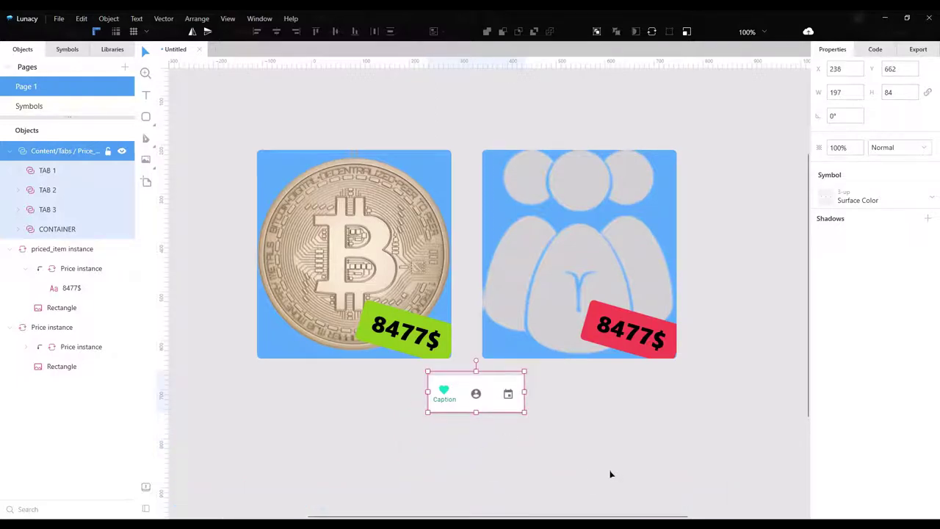
Add the Apple Watch Series 3 - 38mm - Space Gray symbol from the Apple watchOS UI kit over the Bitcoin card.
left_click(112, 49)
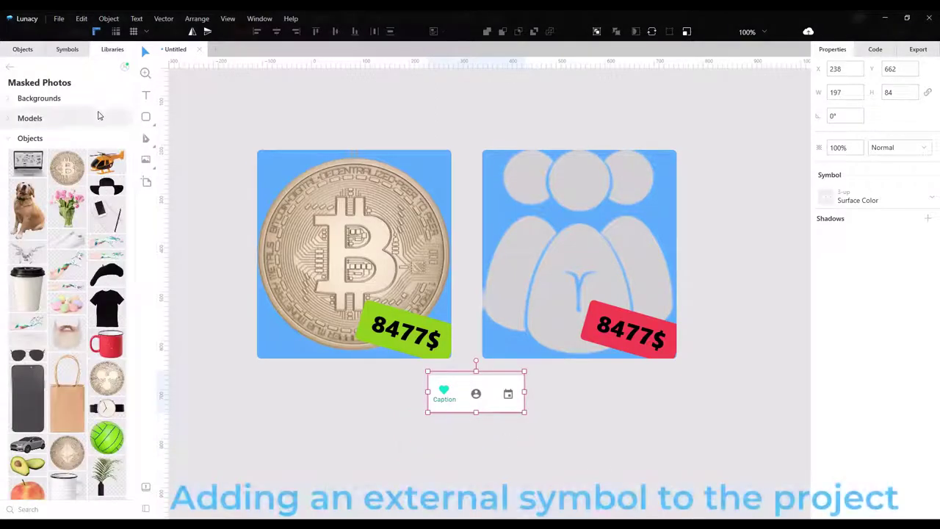
left_click(10, 66)
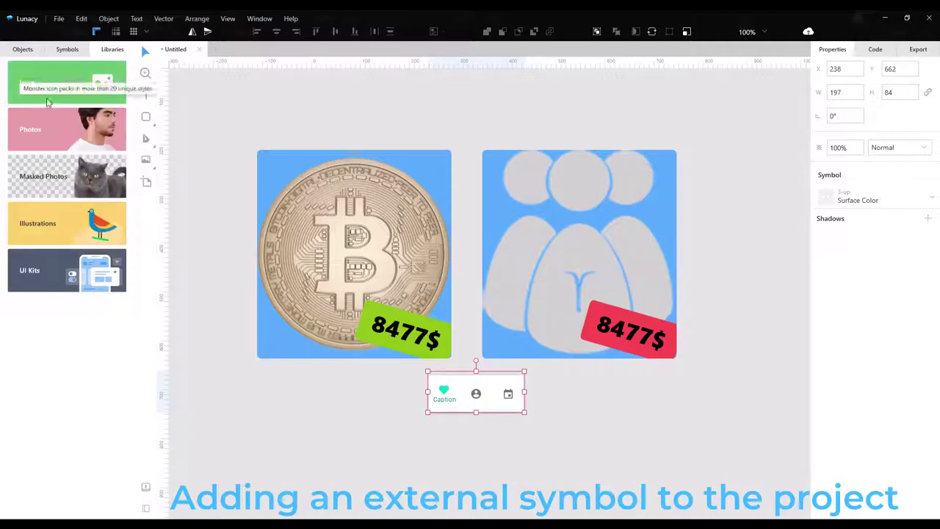
left_click(78, 281)
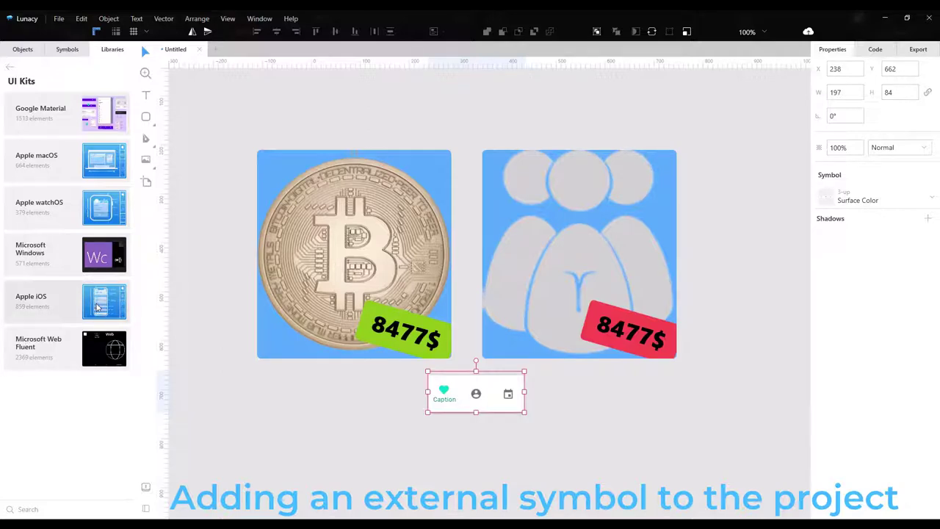
left_click(40, 205)
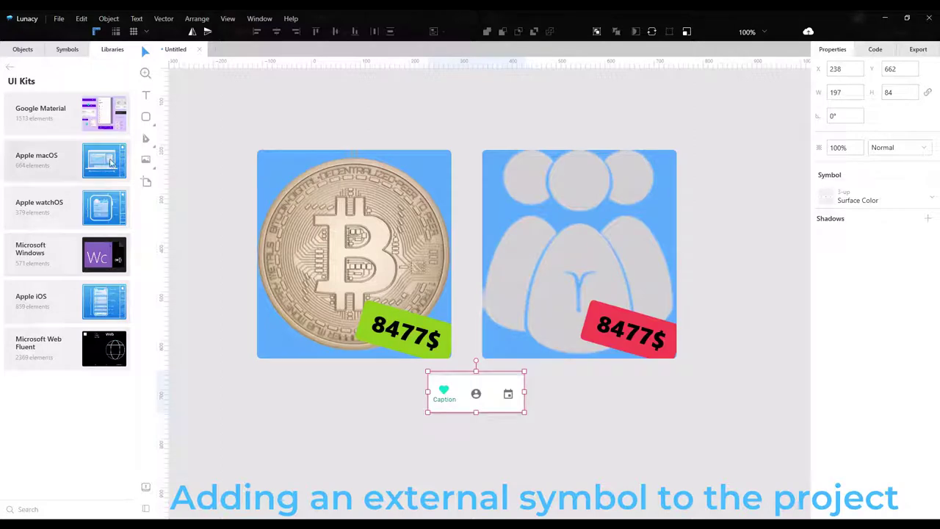
left_click(13, 103)
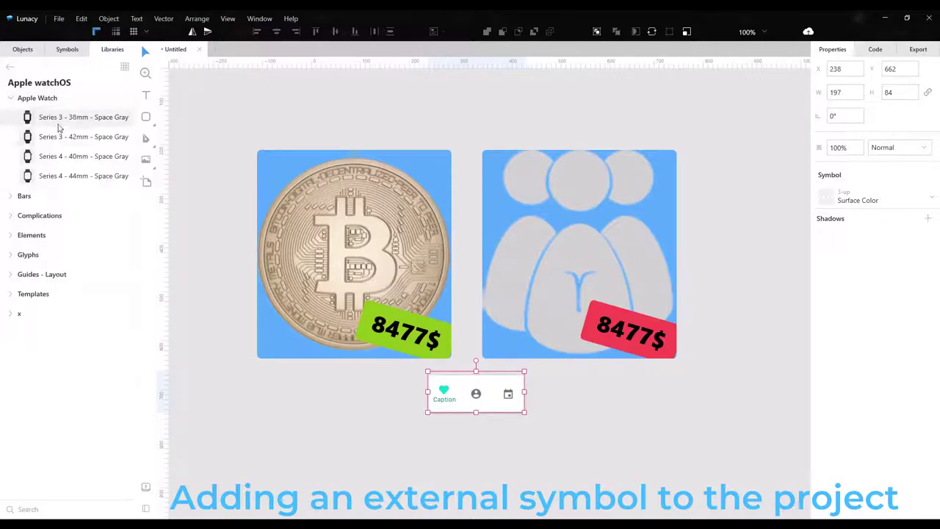
left_click_drag(59, 119, 277, 314)
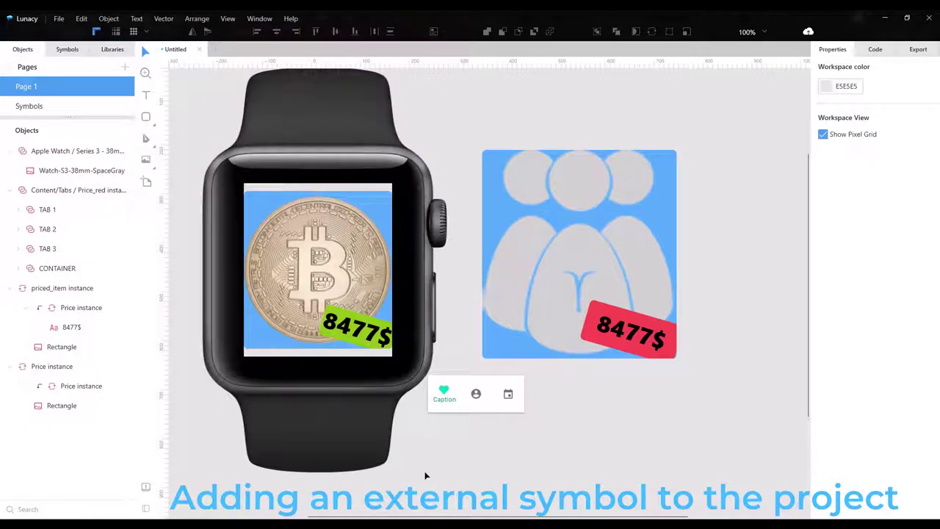
Move the Apple Watch together with the Bitcoin card up and to the left, away from the other card, to about X -498.
scroll(424, 476, "down", 5)
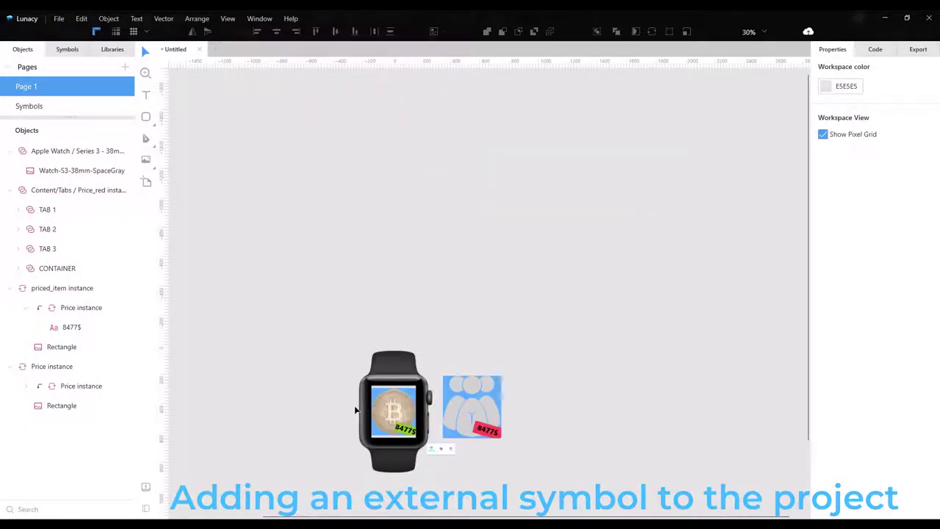
left_click_drag(338, 352, 421, 478)
scroll(383, 265, "down", 3)
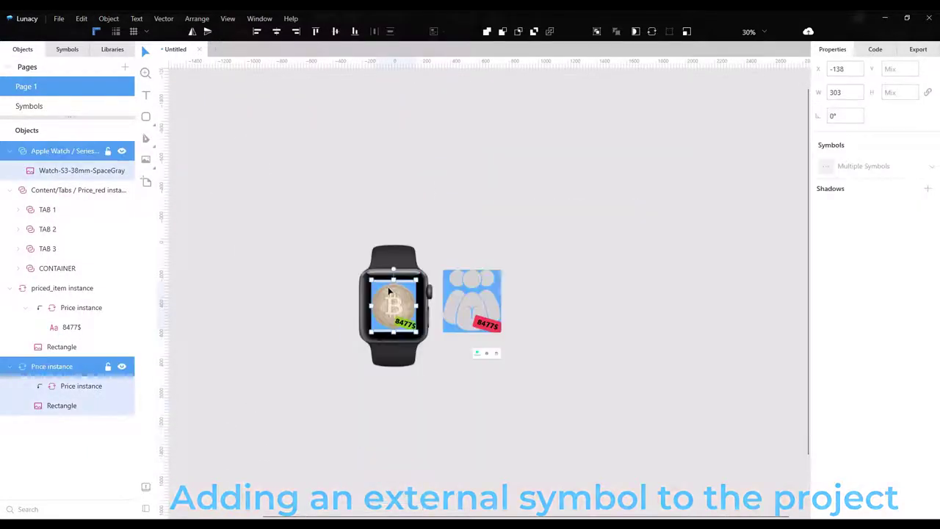
left_click_drag(383, 265, 336, 148)
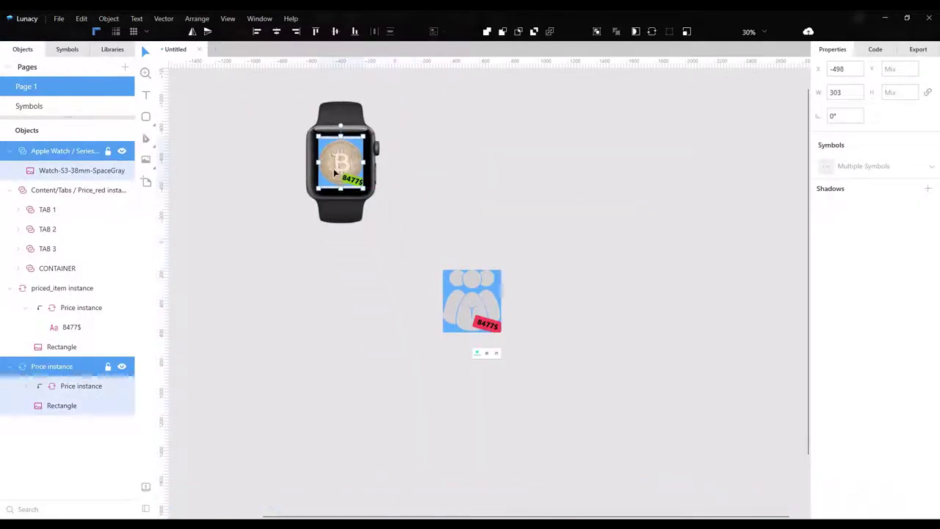
Create a symbol named new_item on the Symbols page from the Apple Watch and the Bitcoin card.
left_click_drag(252, 86, 415, 301)
left_click(650, 33)
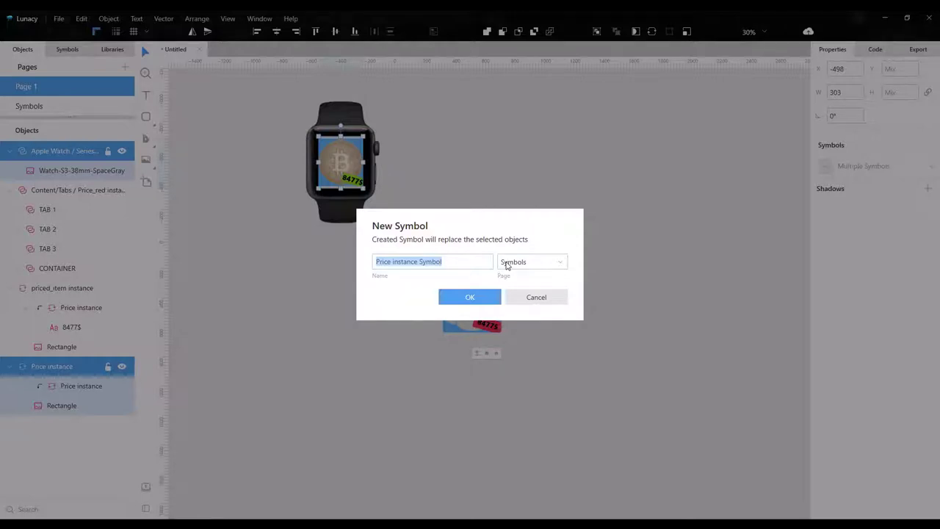
type("new")
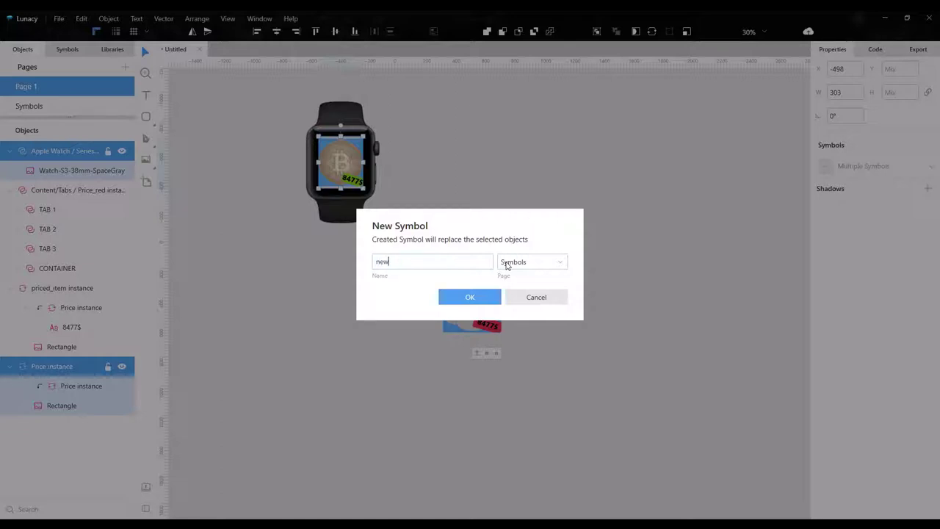
type("_item")
key("Return")
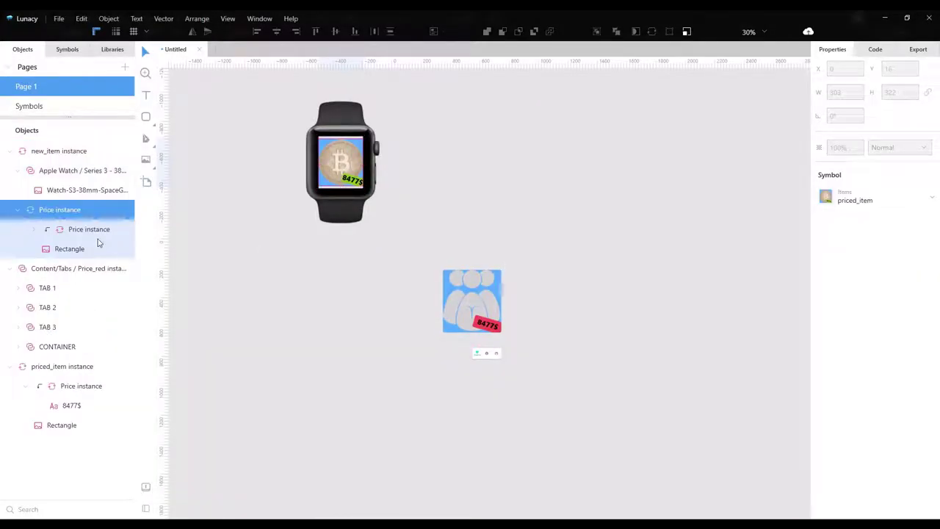
Override the nested priced_item symbol inside the new_item instance with Price_red from Content/Tabs.
left_click(873, 197)
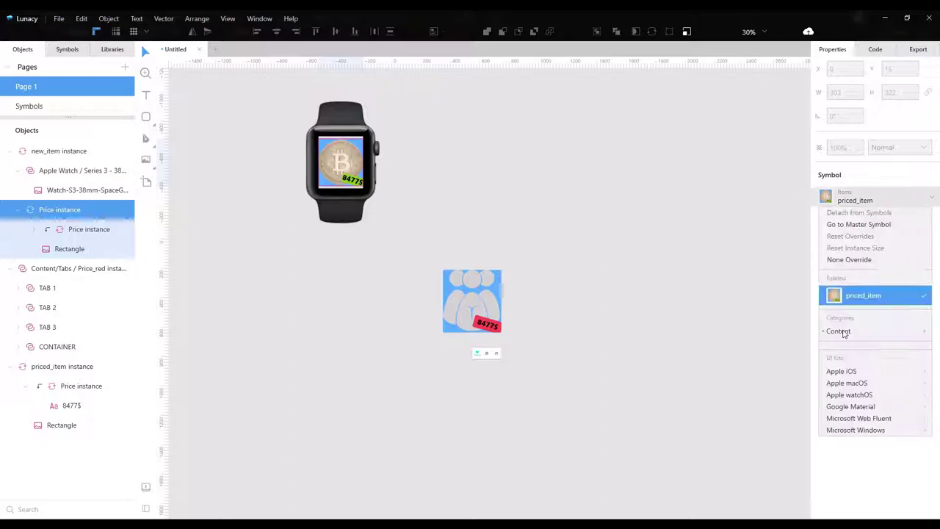
mouse_move(841, 331)
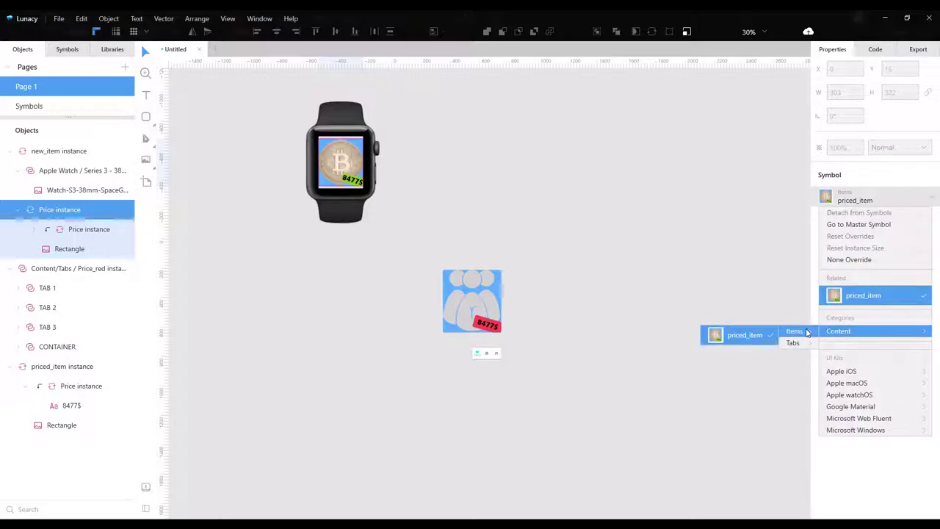
mouse_move(796, 343)
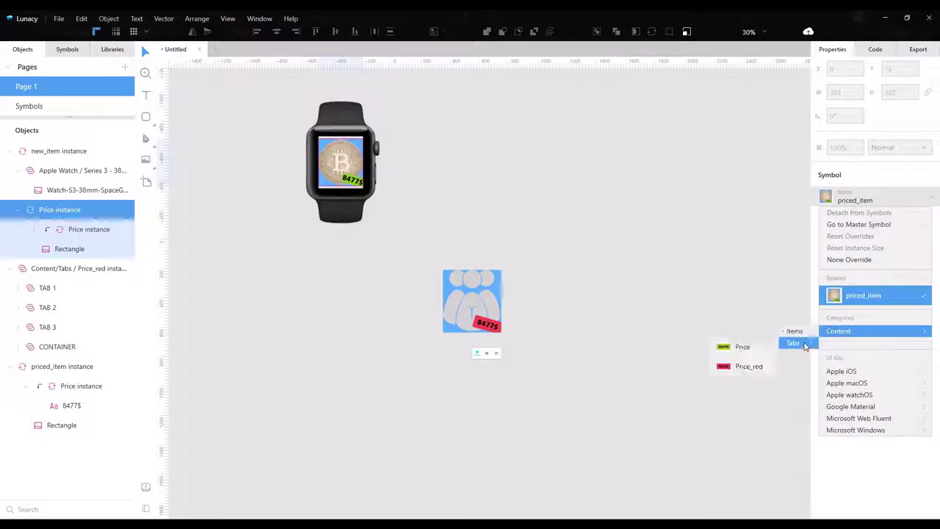
left_click(743, 366)
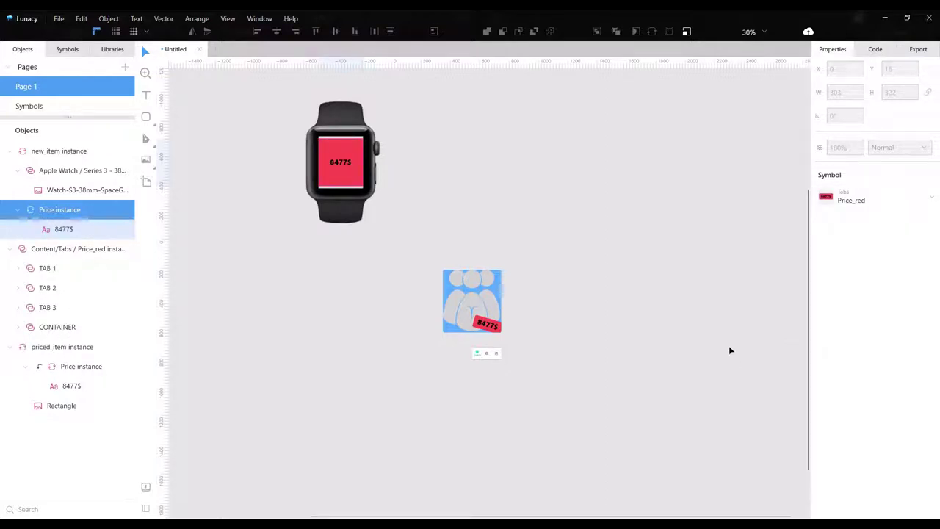
Reset the overrides of the whole new_item watch instance.
left_click(708, 275)
left_click(349, 152)
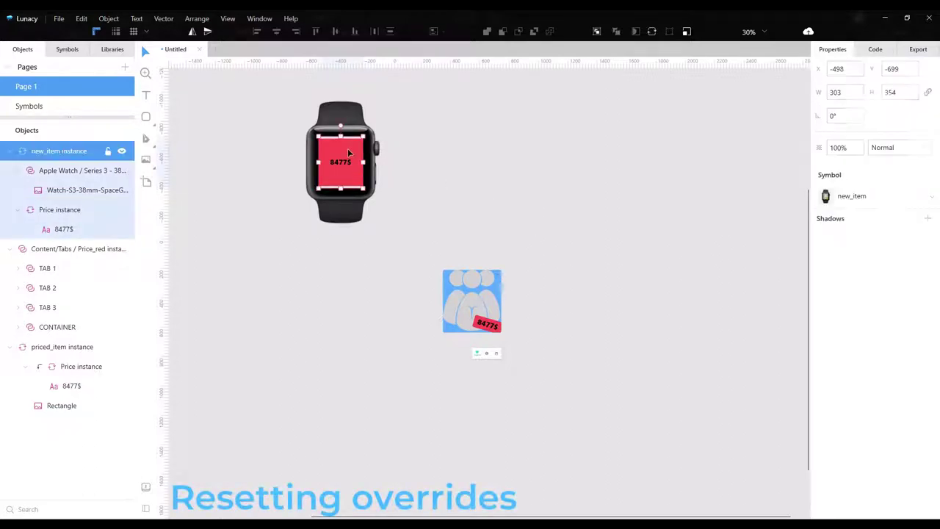
right_click(335, 149)
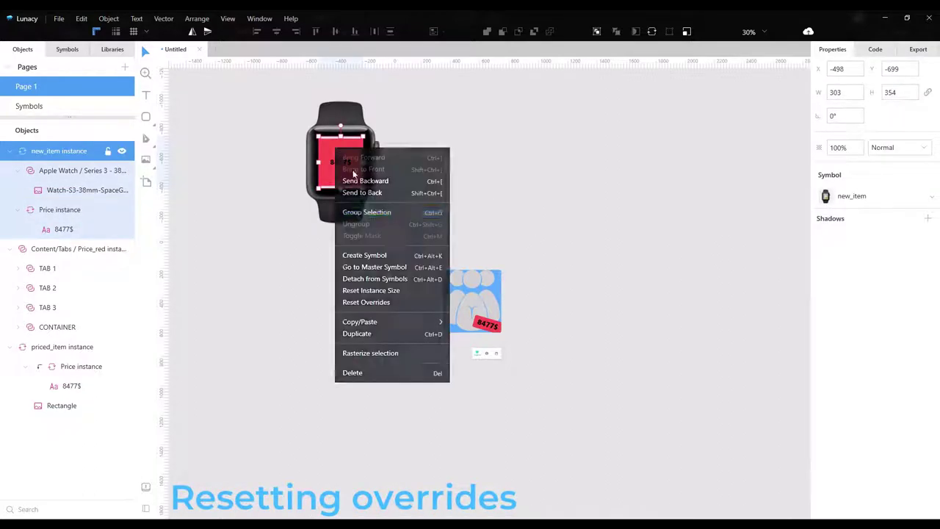
left_click(389, 307)
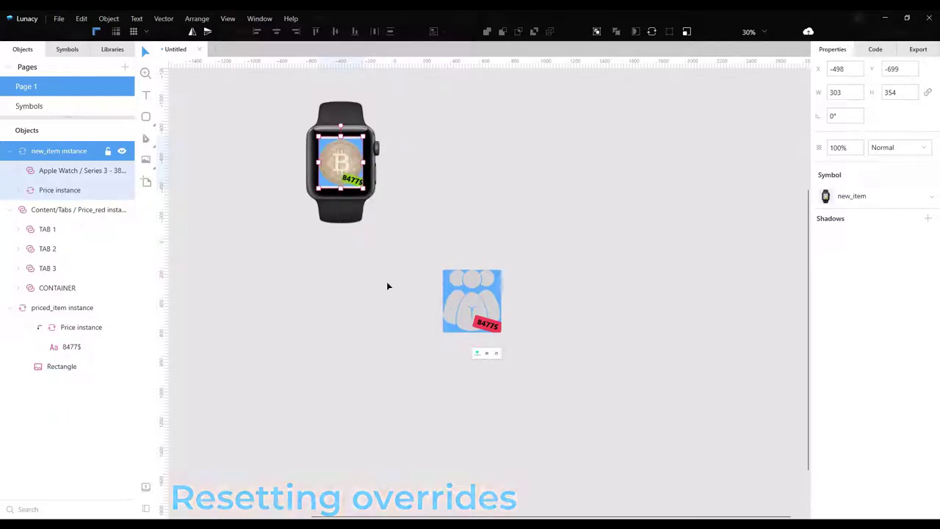